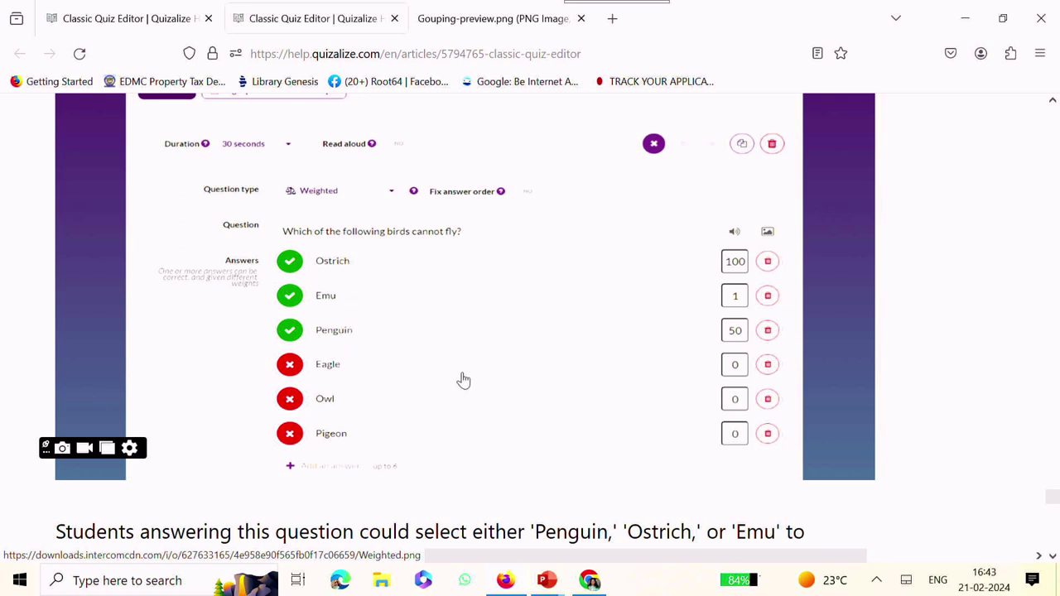
# - Review the help article's sections on weighted questions and bonus video questions
pyautogui.scroll(-5, 464, 380)
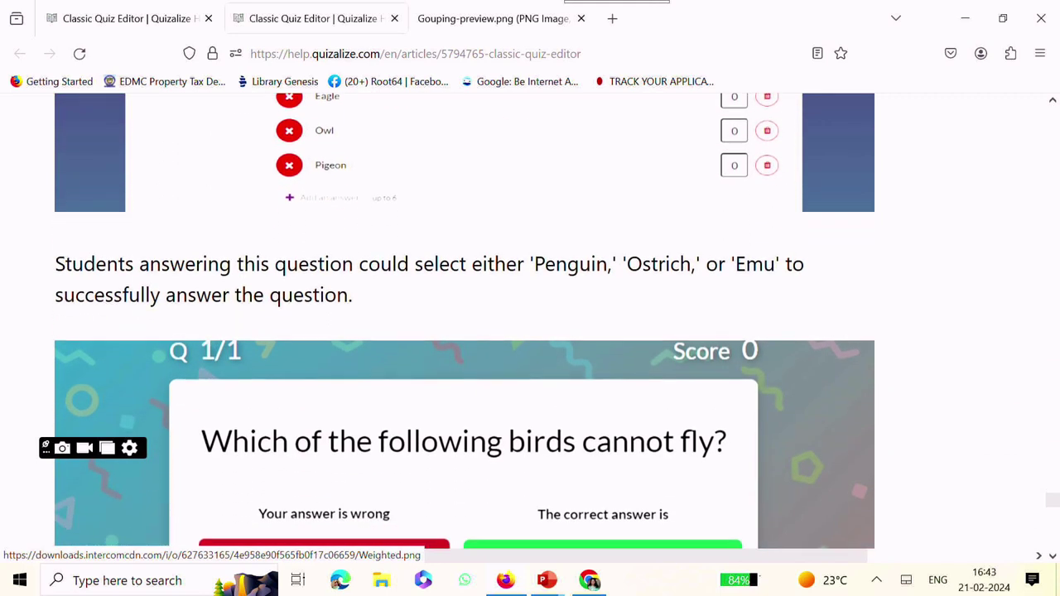
pyautogui.scroll(-5, 464, 321)
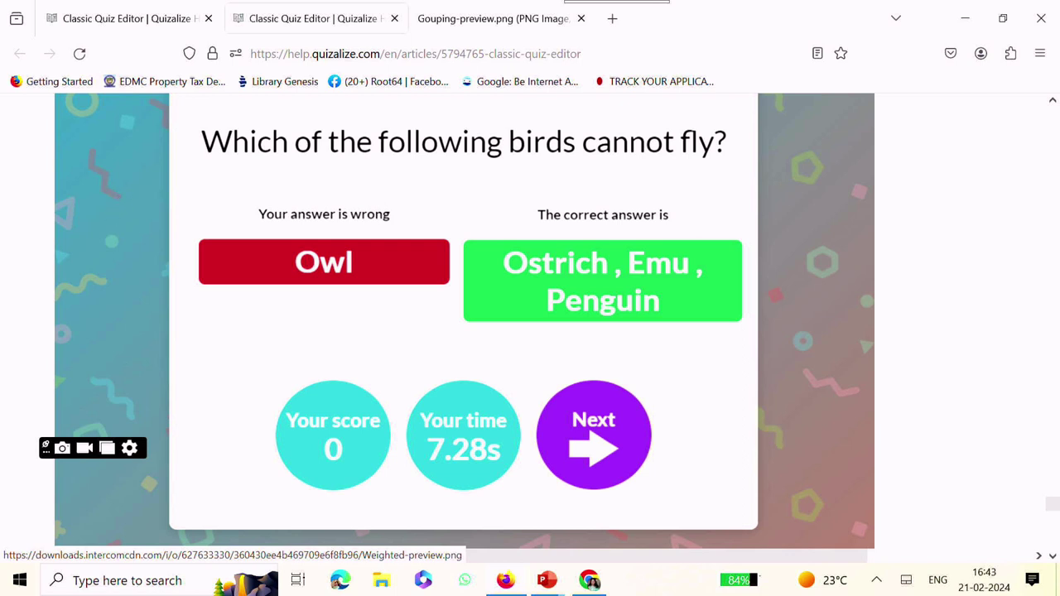
pyautogui.scroll(-10, 126, 371)
pyautogui.scroll(-10, 464, 331)
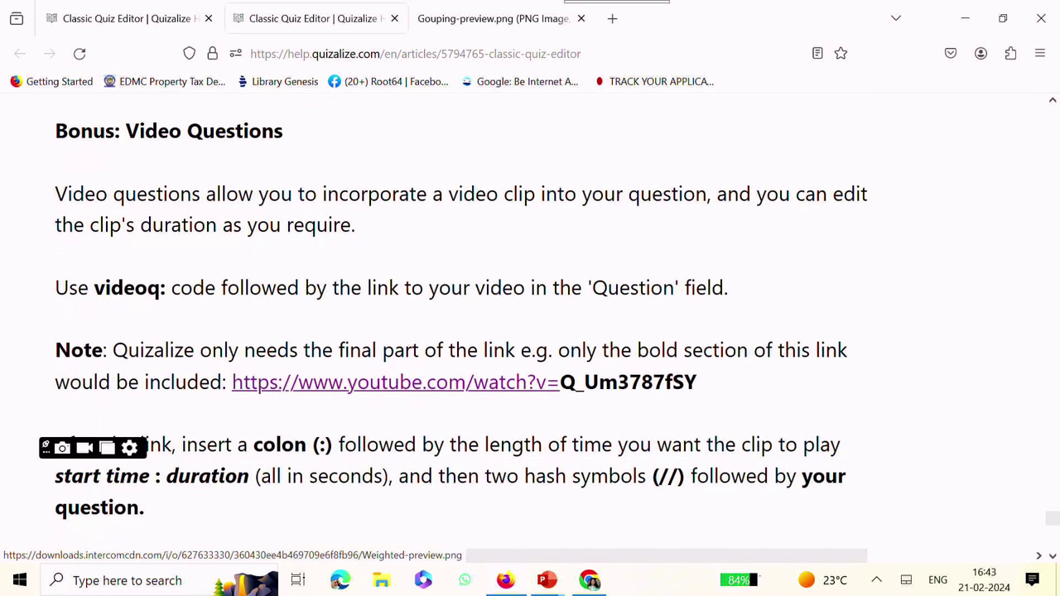
pyautogui.scroll(4, 464, 332)
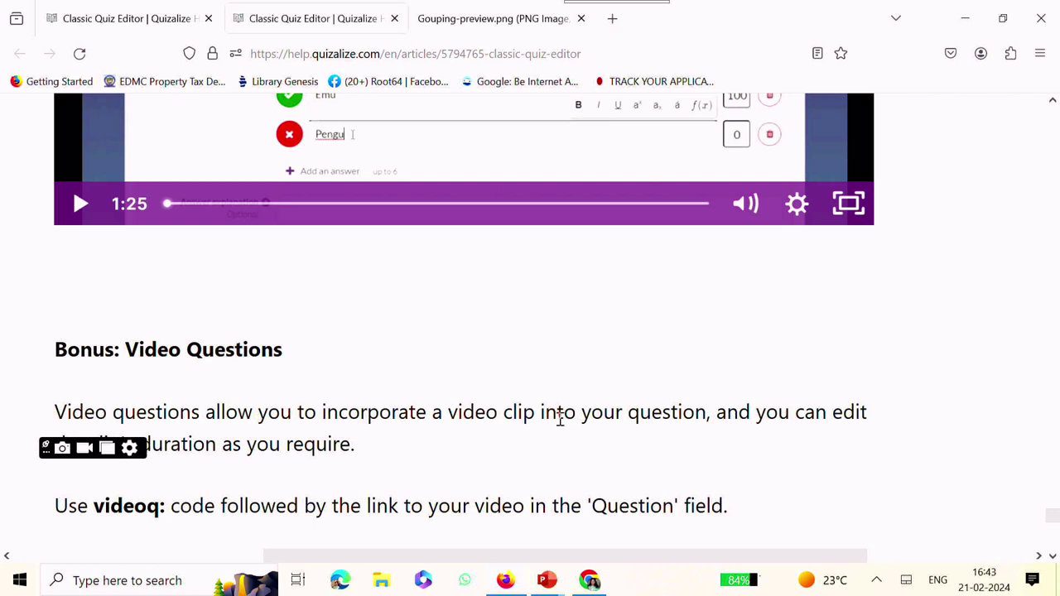
# - Check the slide on question types, return to the browser, then switch to Chrome and open the Quizalize teacher area
pyautogui.moveTo(549, 583)
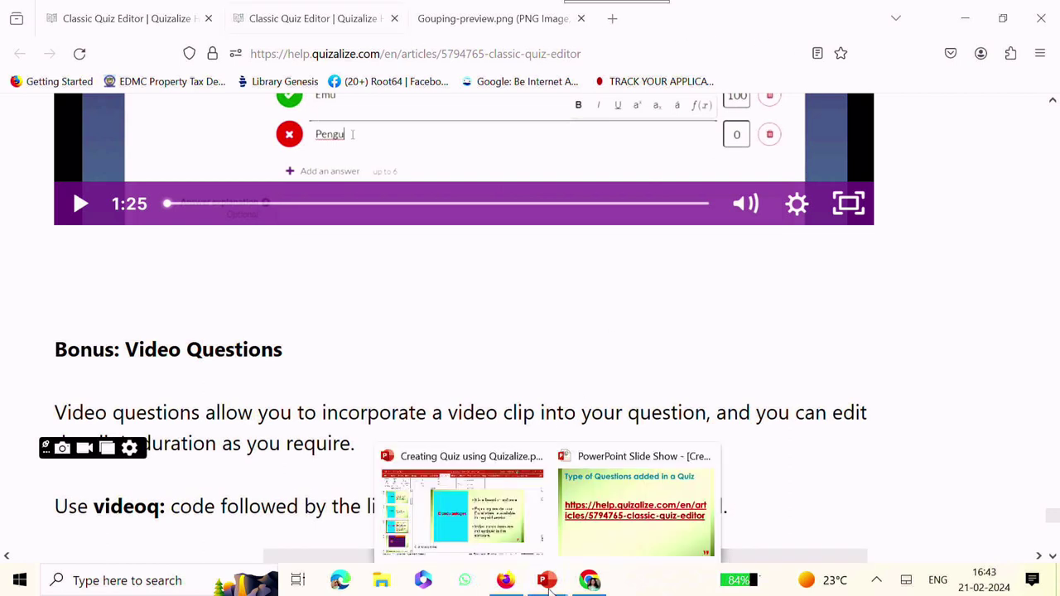
pyautogui.click(607, 534)
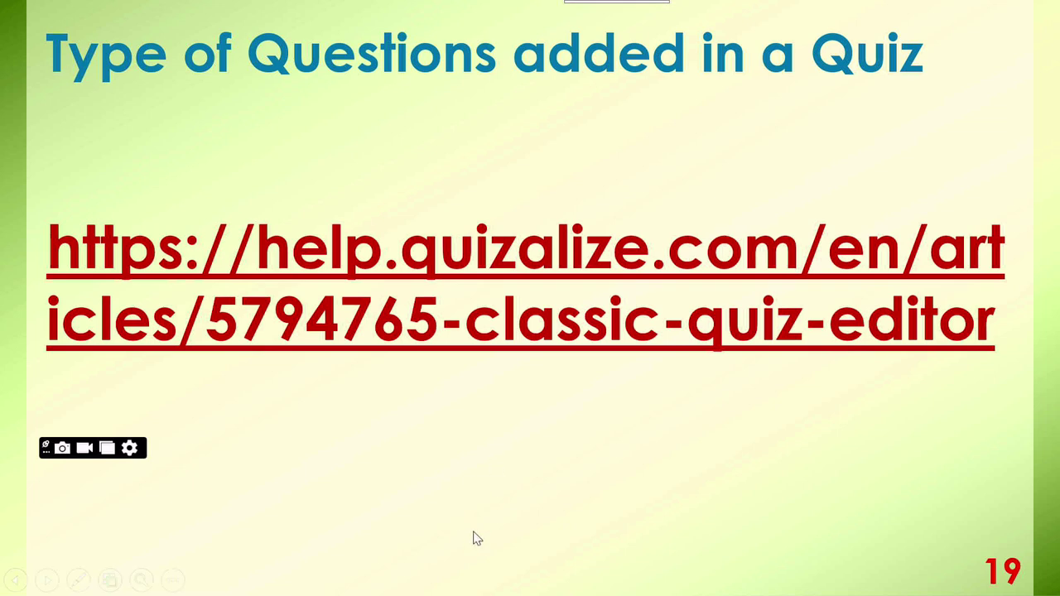
pyautogui.hotkey('alt', 'Tab')
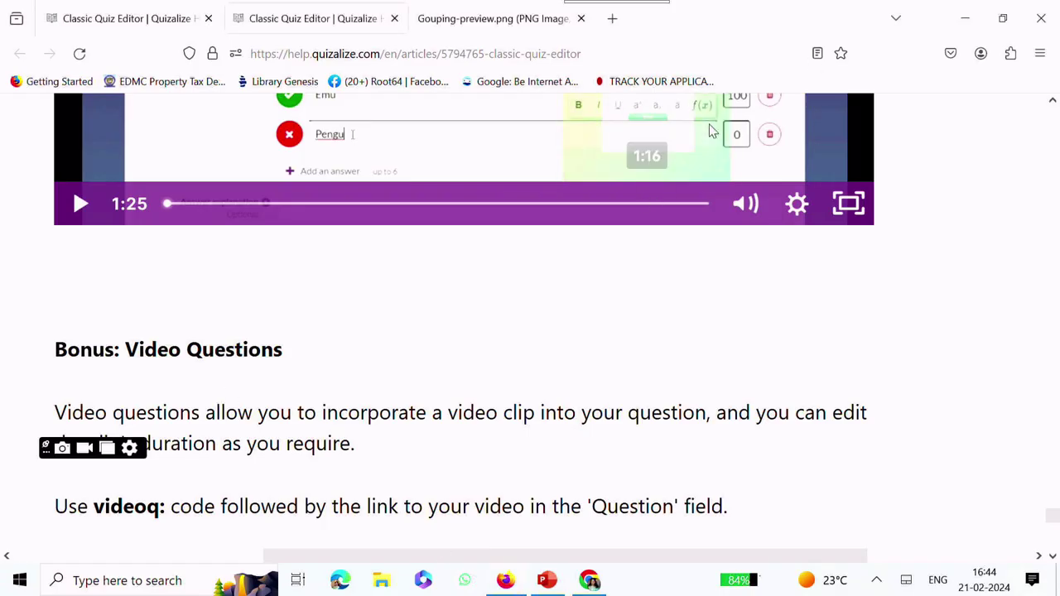
pyautogui.click(590, 580)
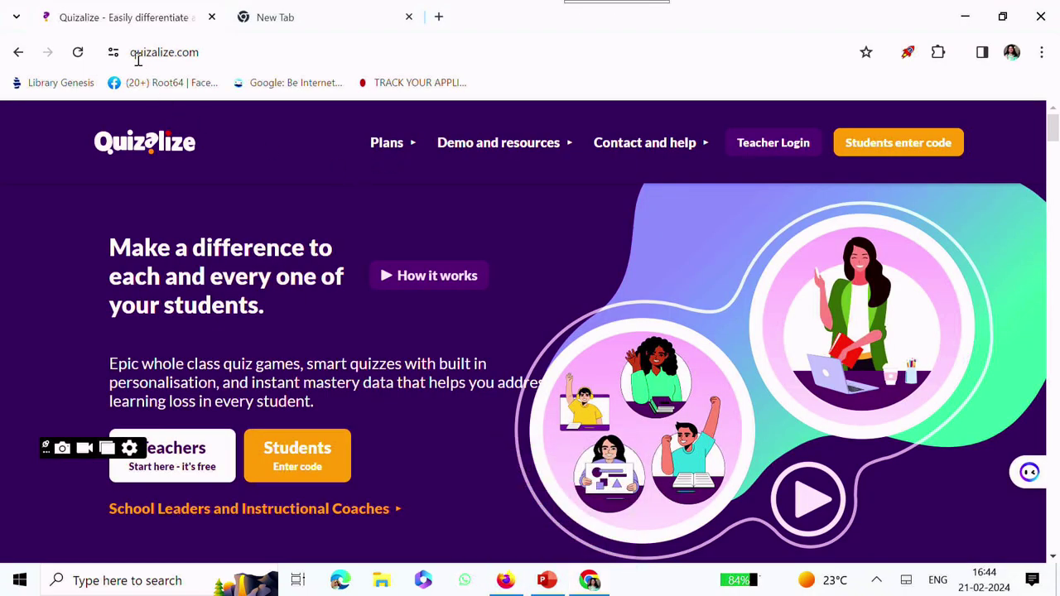
pyautogui.click(180, 468)
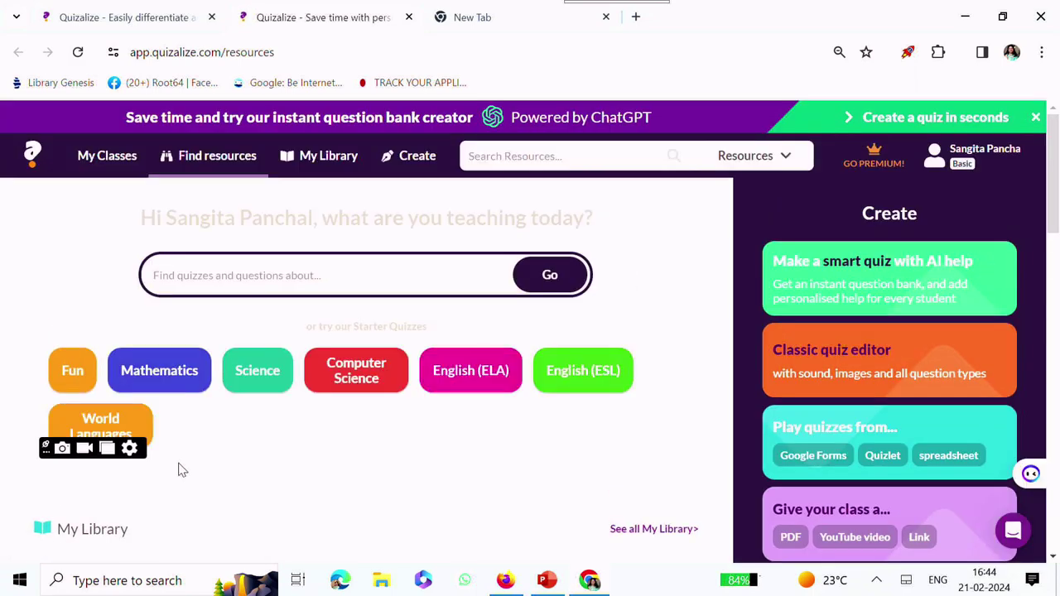
# - Quit the ScreenRec recorder from its settings window
pyautogui.click(129, 448)
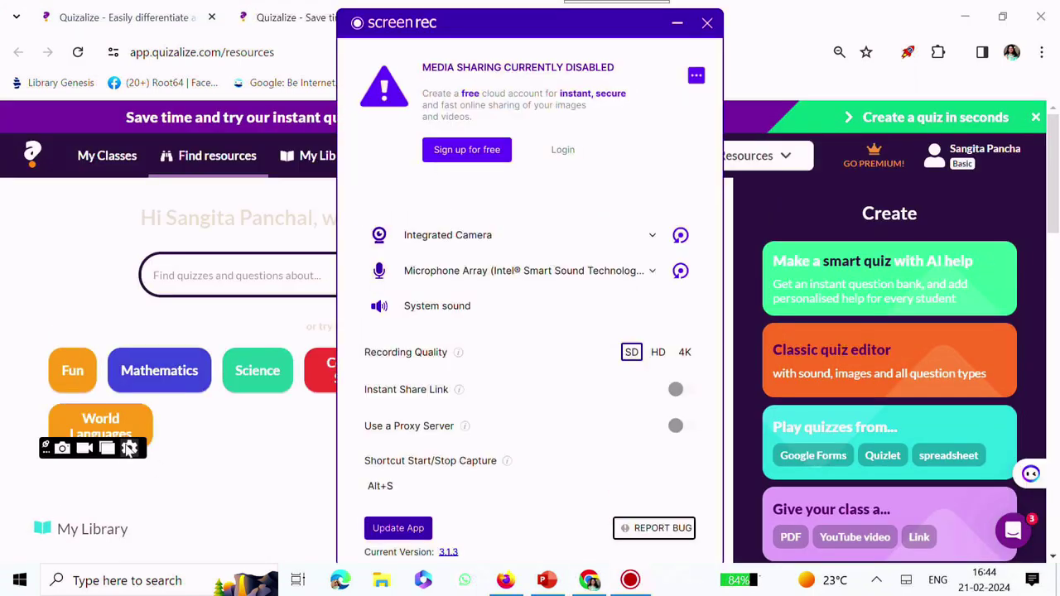
pyautogui.click(695, 77)
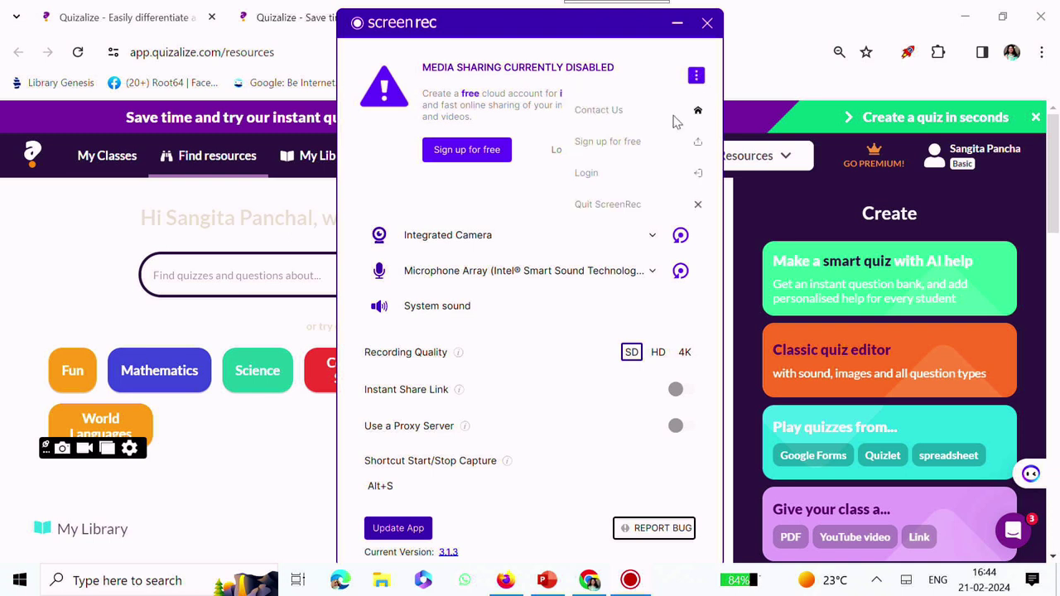
pyautogui.click(618, 206)
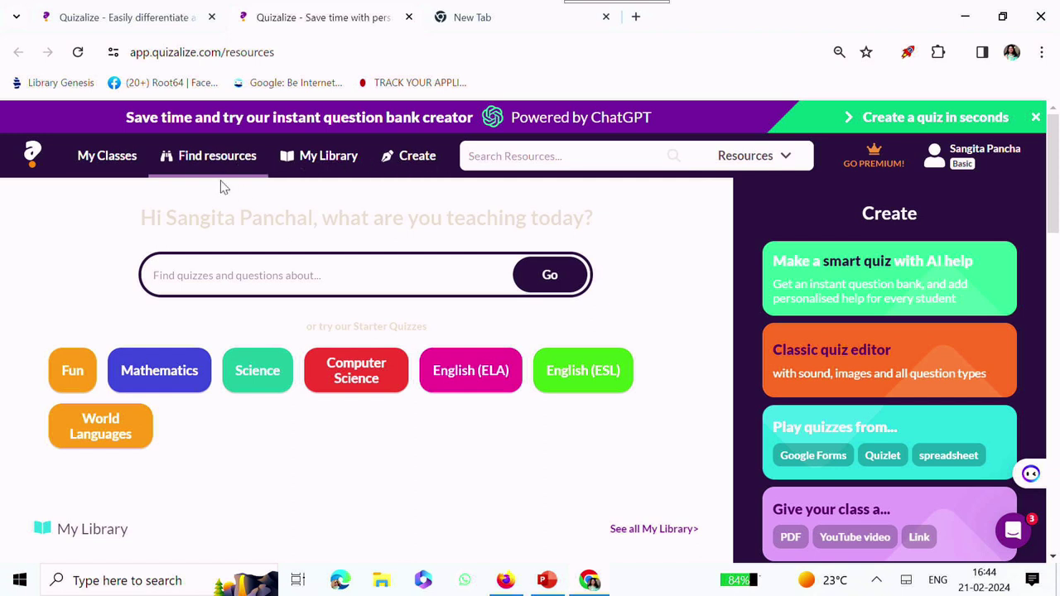
# - Open the class list and expand My first class to view its activities and sections
pyautogui.click(118, 164)
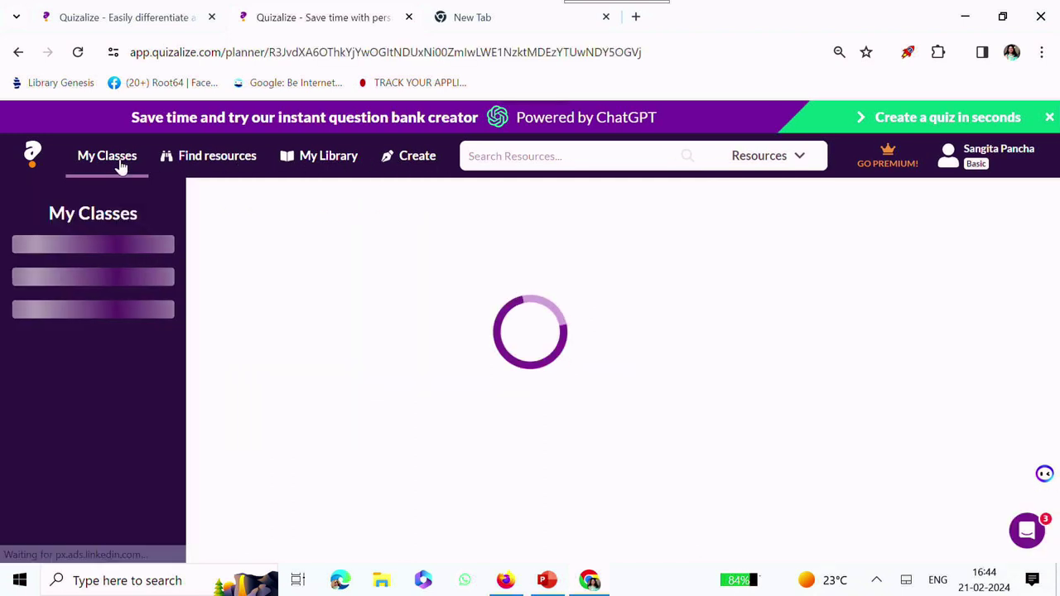
pyautogui.click(63, 288)
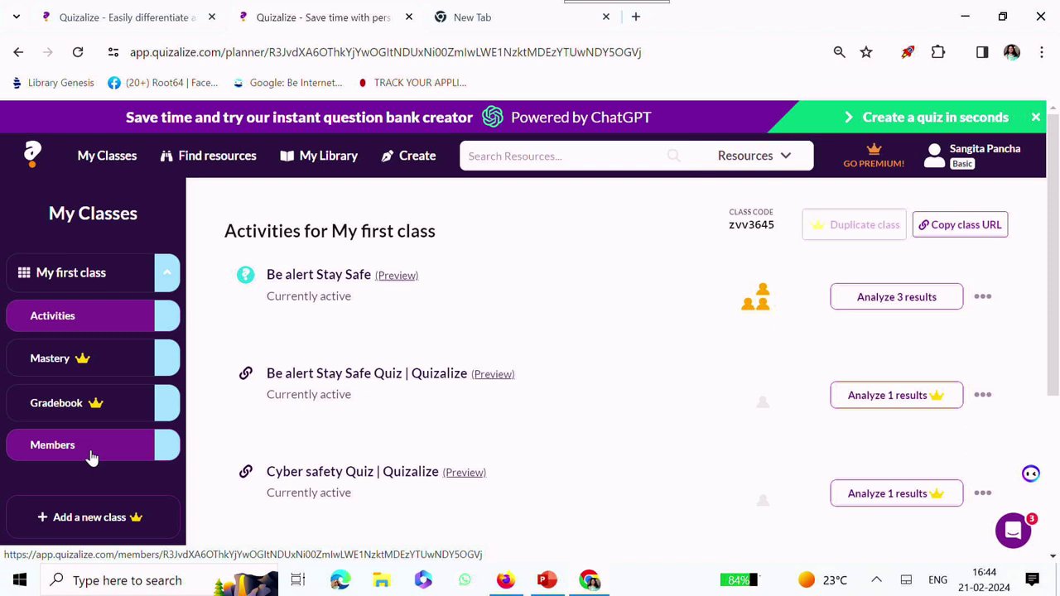
# - Find the Computer Science starter quizzes on Scratch and open Scratch Programming (2)
pyautogui.click(209, 160)
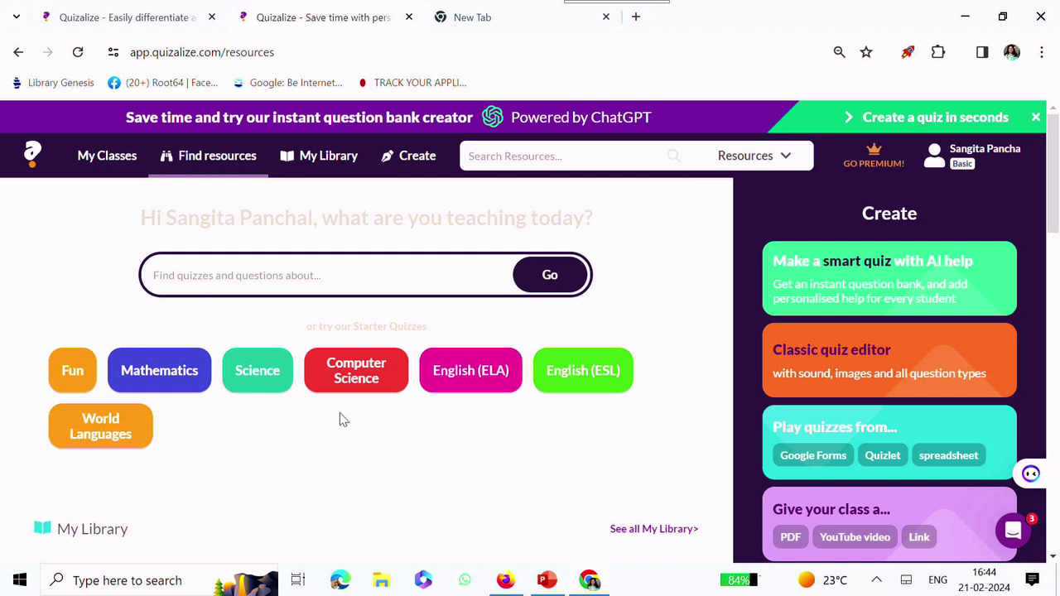
pyautogui.click(358, 383)
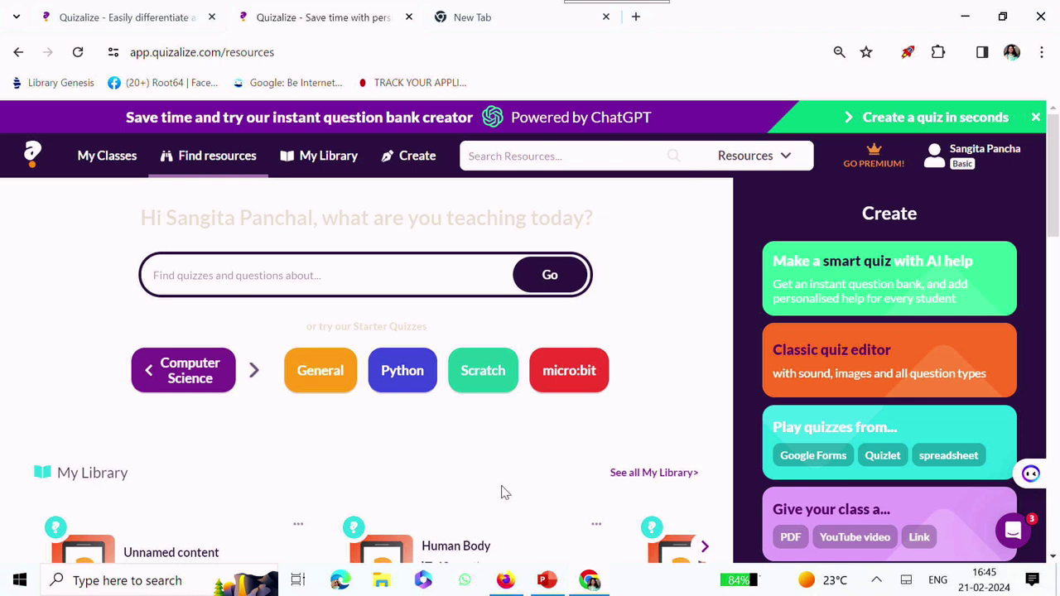
pyautogui.click(495, 381)
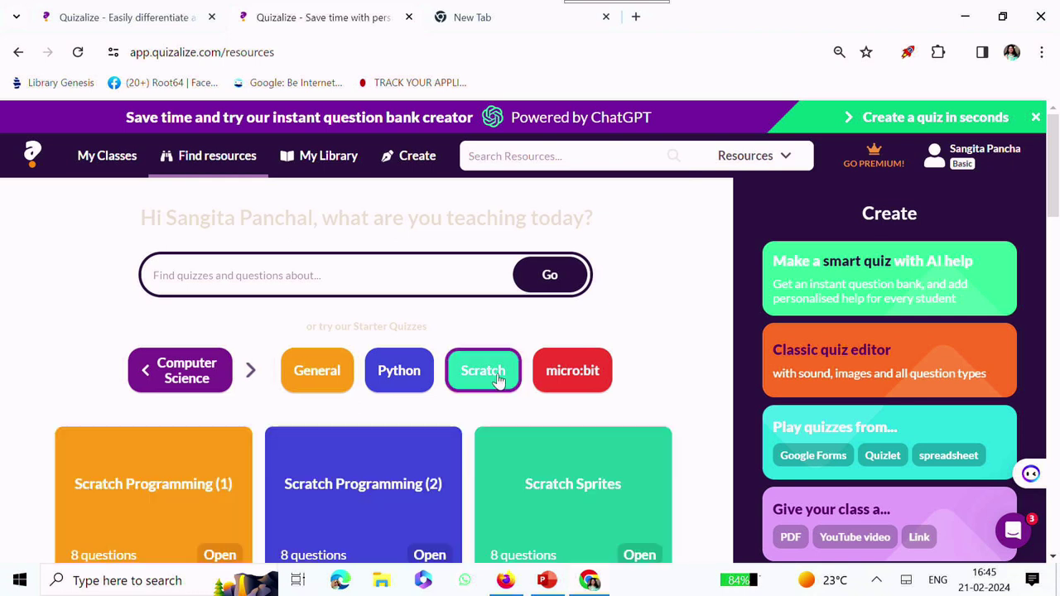
pyautogui.click(430, 556)
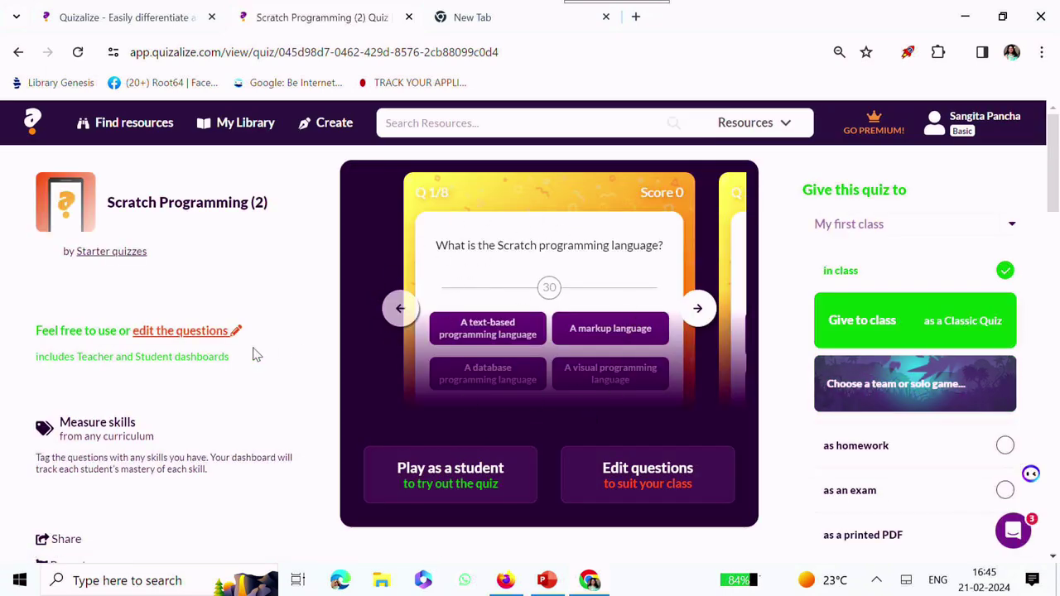
# - Open the Scratch Programming (2) questions for editing, look through them all and leave the quiz editor without saving
pyautogui.click(197, 338)
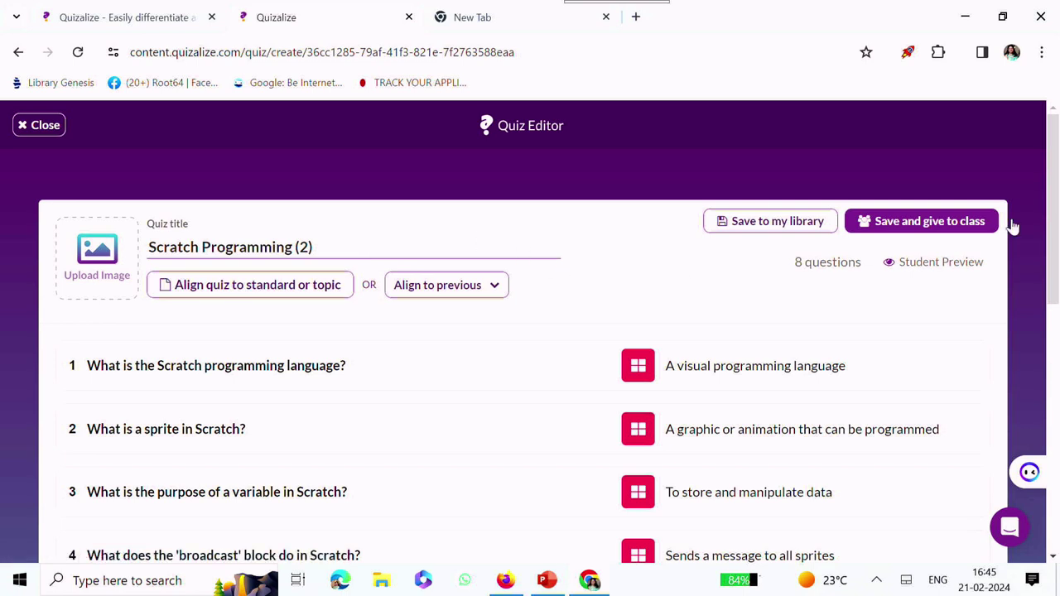
pyautogui.moveTo(1055, 195); pyautogui.dragTo(1056, 431)
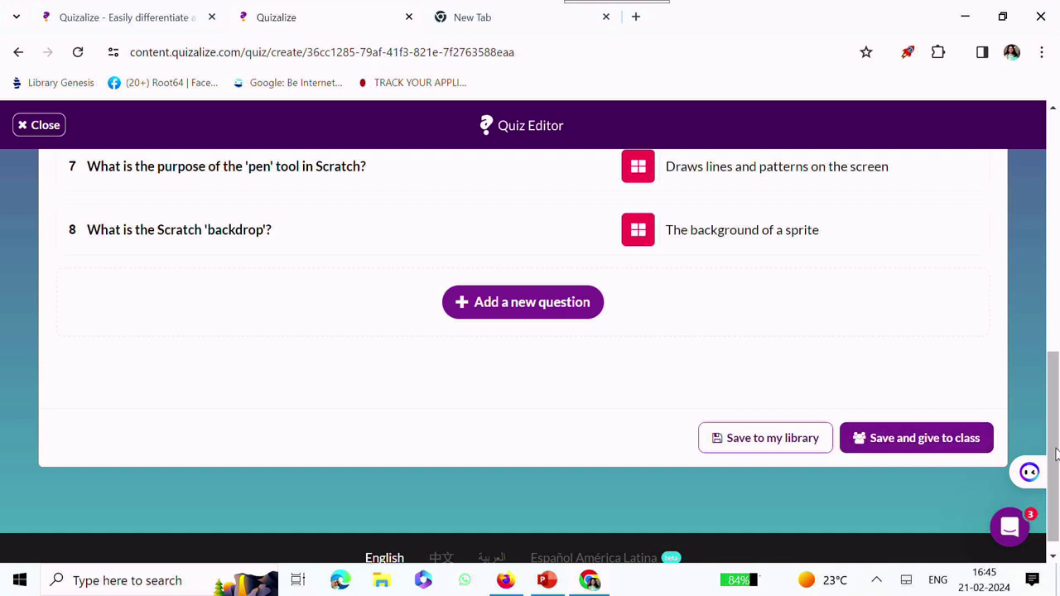
pyautogui.moveTo(1047, 454); pyautogui.dragTo(1047, 186)
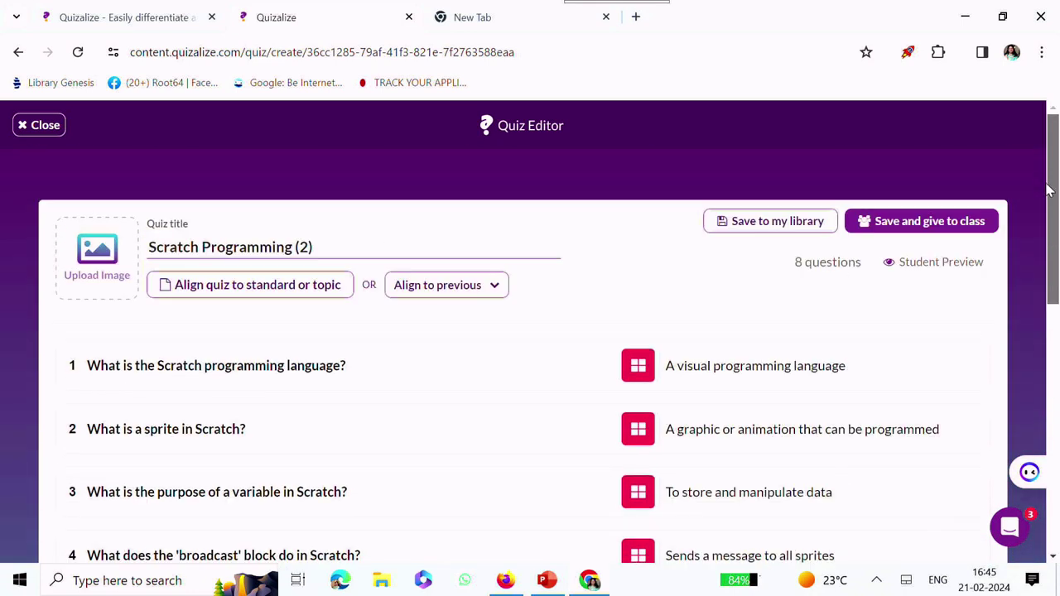
pyautogui.click(46, 126)
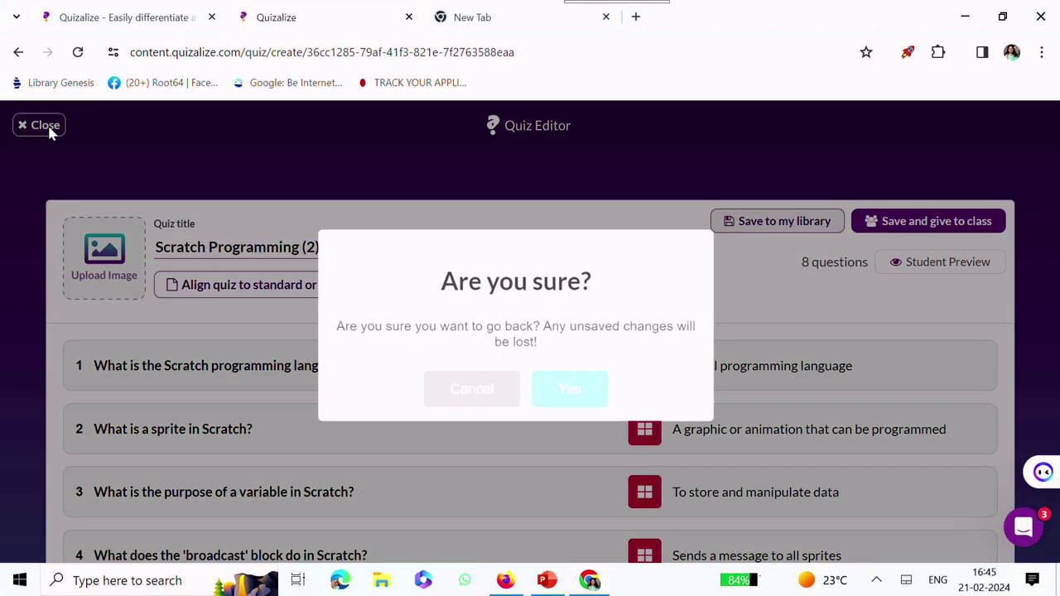
pyautogui.click(569, 389)
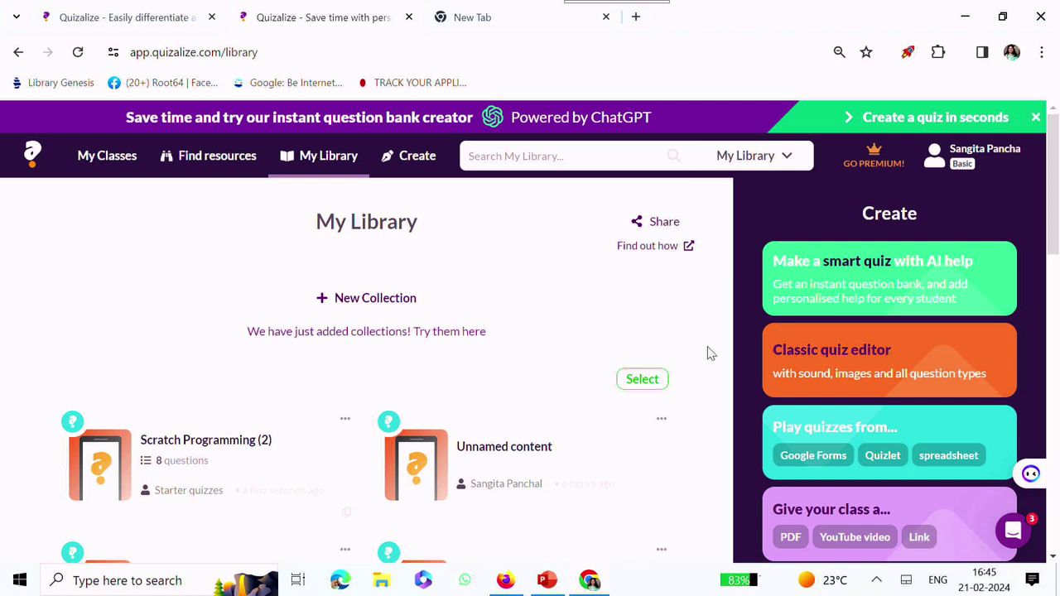
# - Start a new smart quiz with AI help, discarding the quiz in progress, on the topic Human Body
pyautogui.click(418, 166)
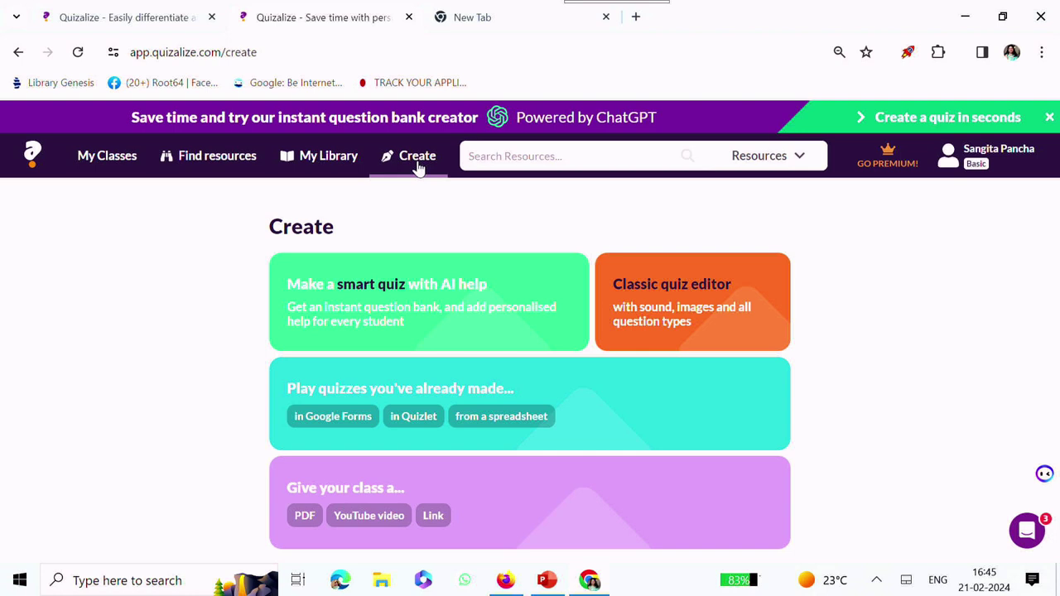
pyautogui.click(382, 295)
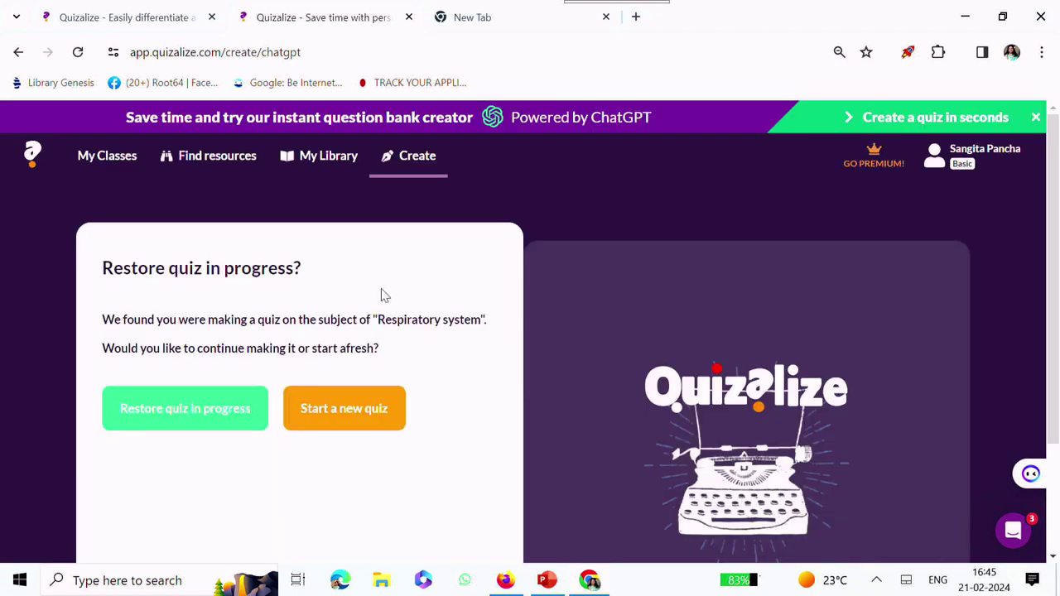
pyautogui.click(347, 427)
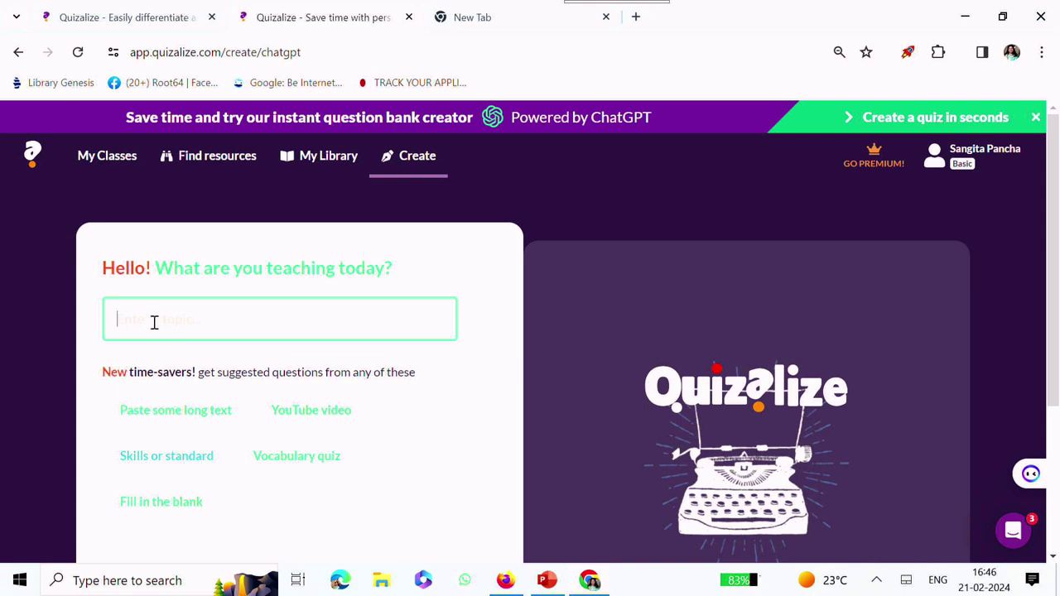
pyautogui.write('Human Body')
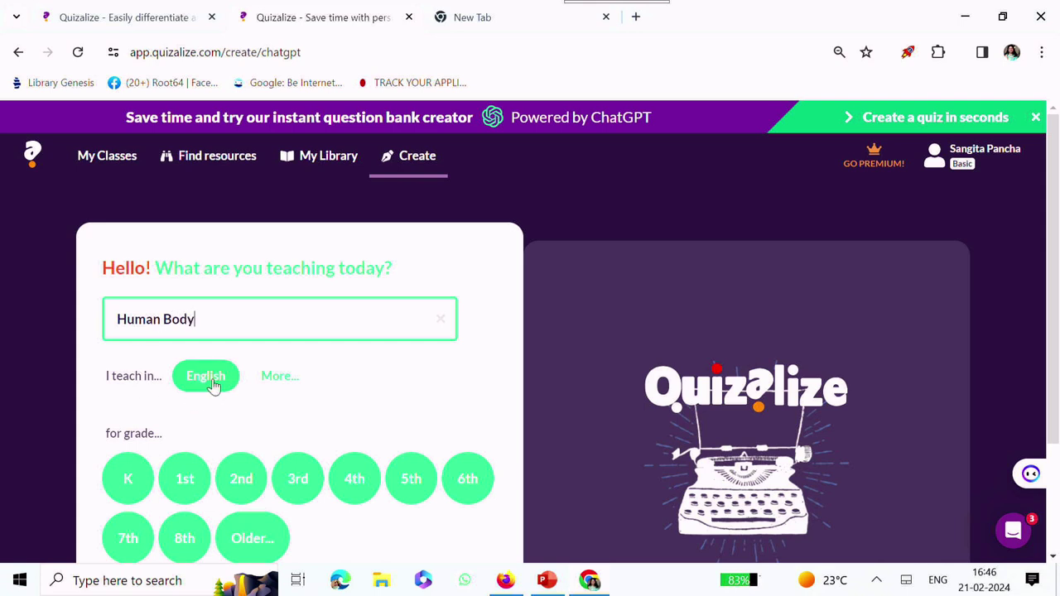
# - Set the quiz's teaching language to Hindi and its level to 5th grade
pyautogui.click(209, 377)
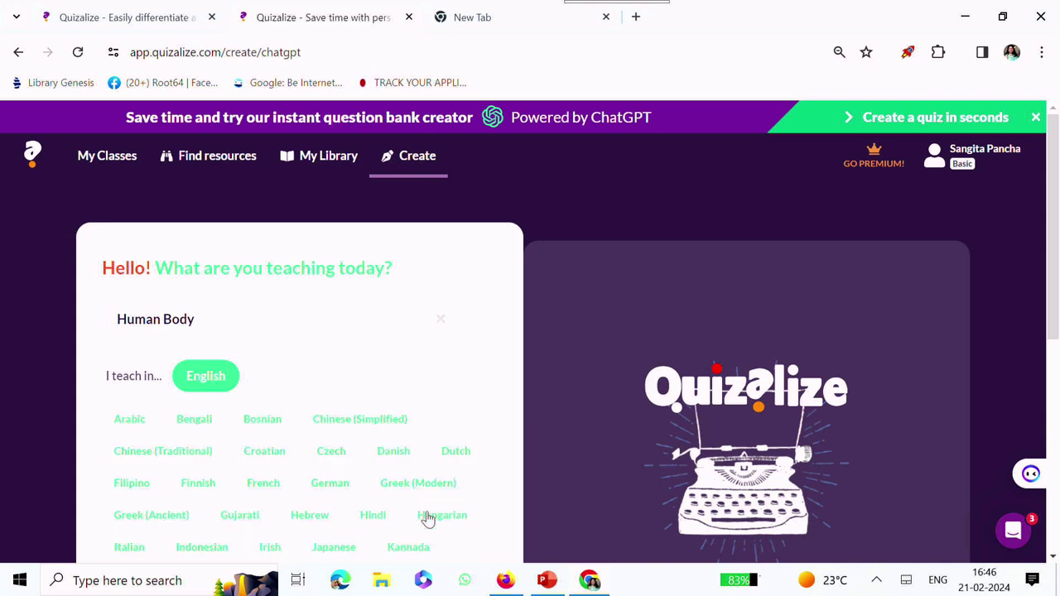
pyautogui.moveTo(1053, 331); pyautogui.dragTo(1053, 404)
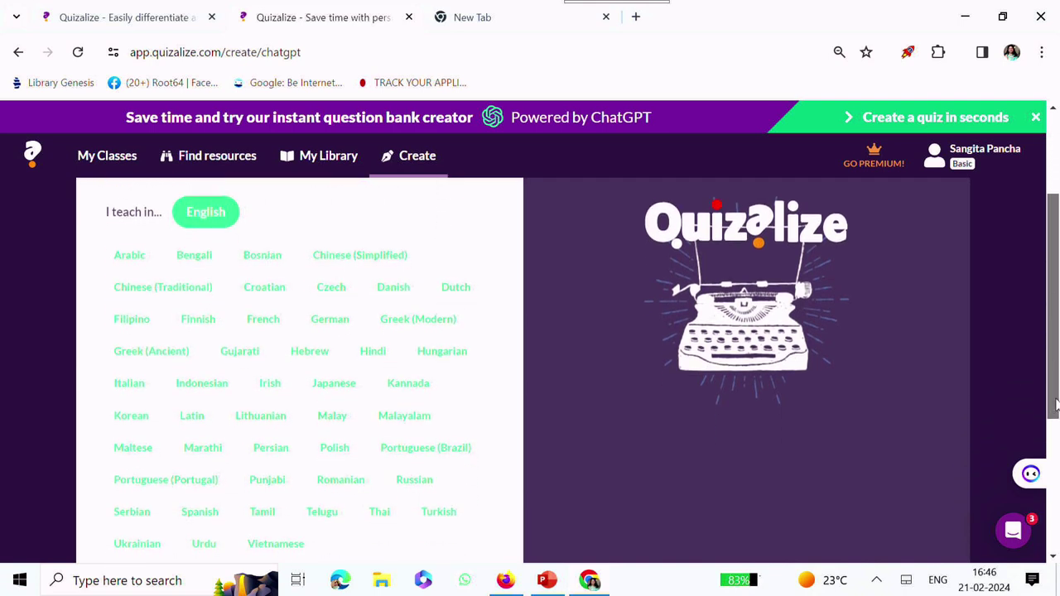
pyautogui.click(369, 359)
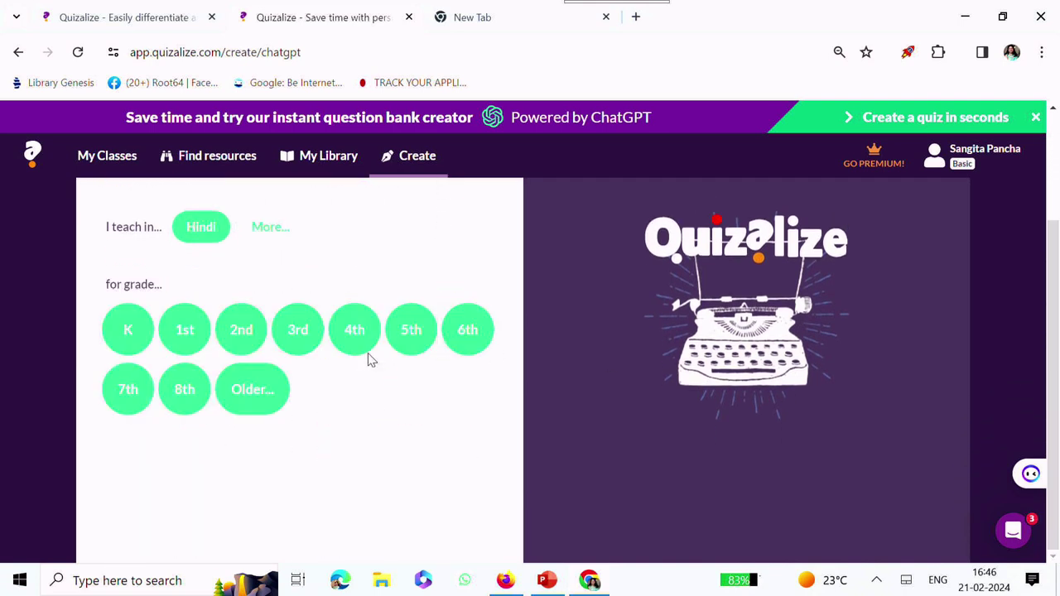
pyautogui.click(411, 335)
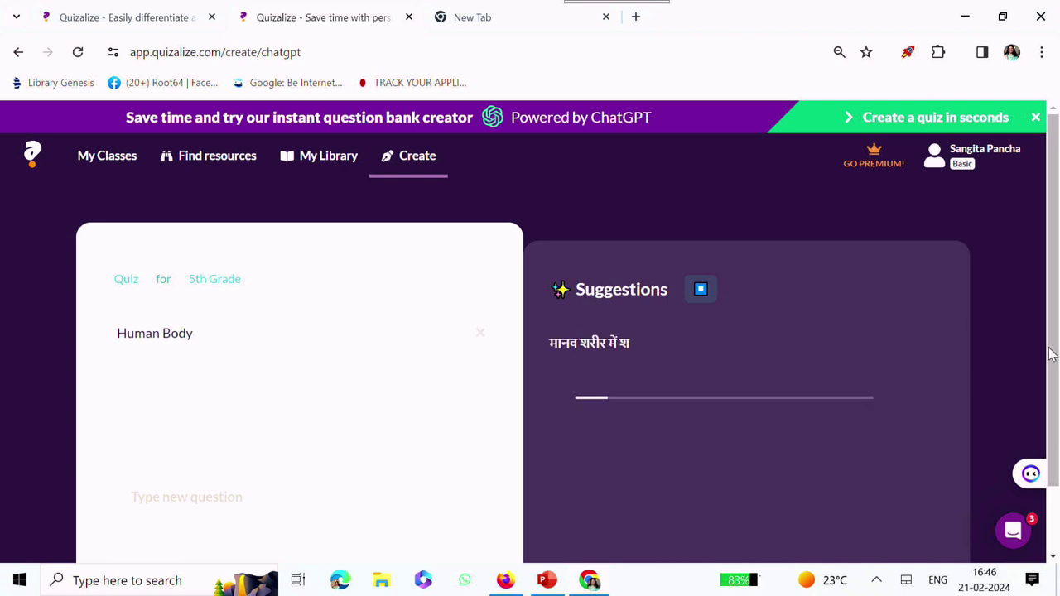
# - Add the AI-suggested Hindi questions to the Human Body quiz until it holds eight questions
pyautogui.scroll(-1, 1050, 398)
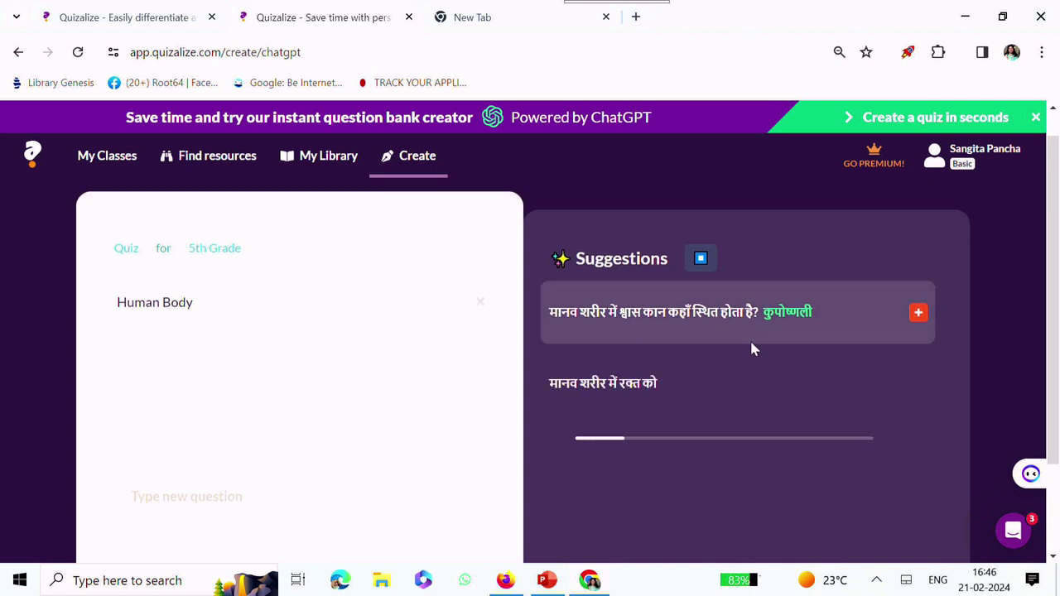
pyautogui.click(918, 315)
pyautogui.scroll(-1, 921, 321)
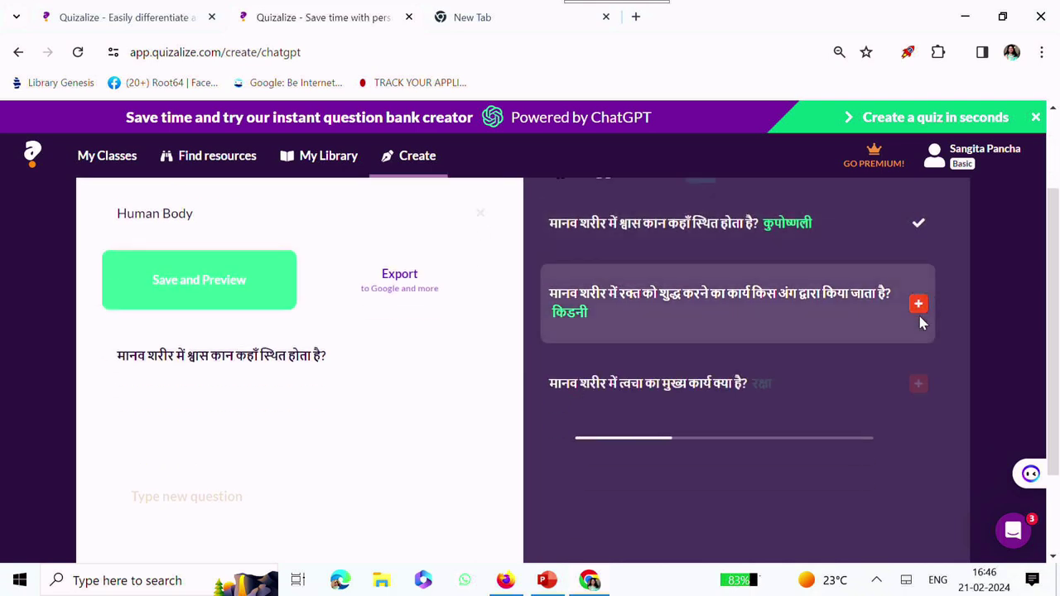
pyautogui.click(918, 304)
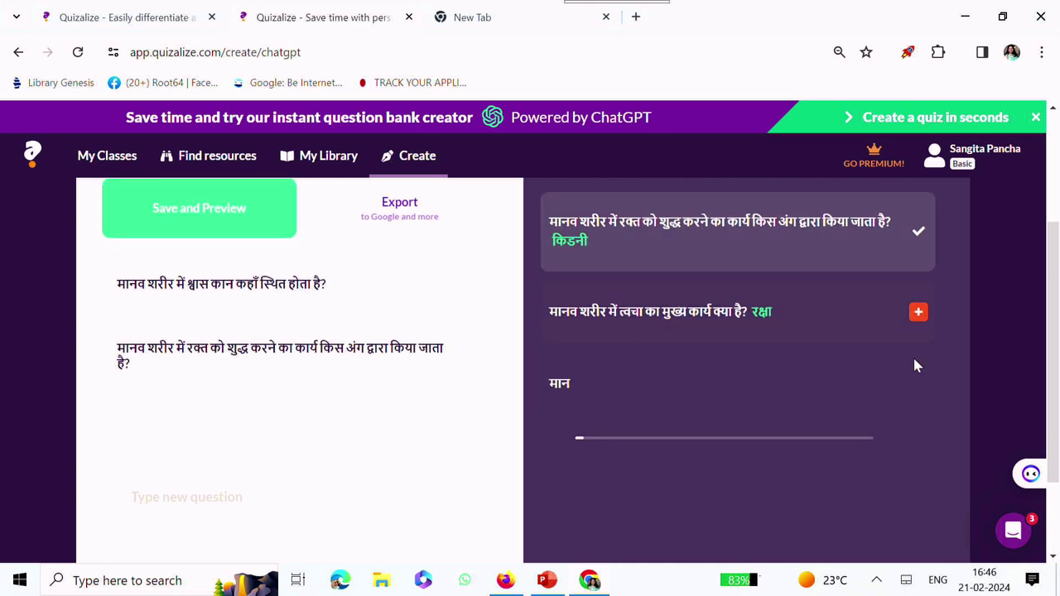
pyautogui.click(918, 312)
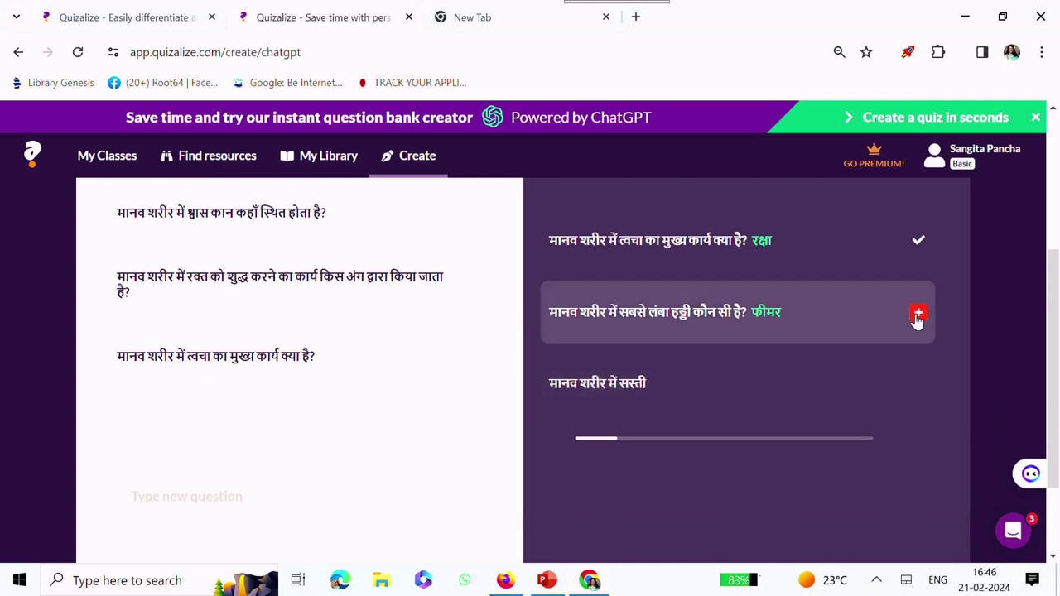
pyautogui.click(918, 316)
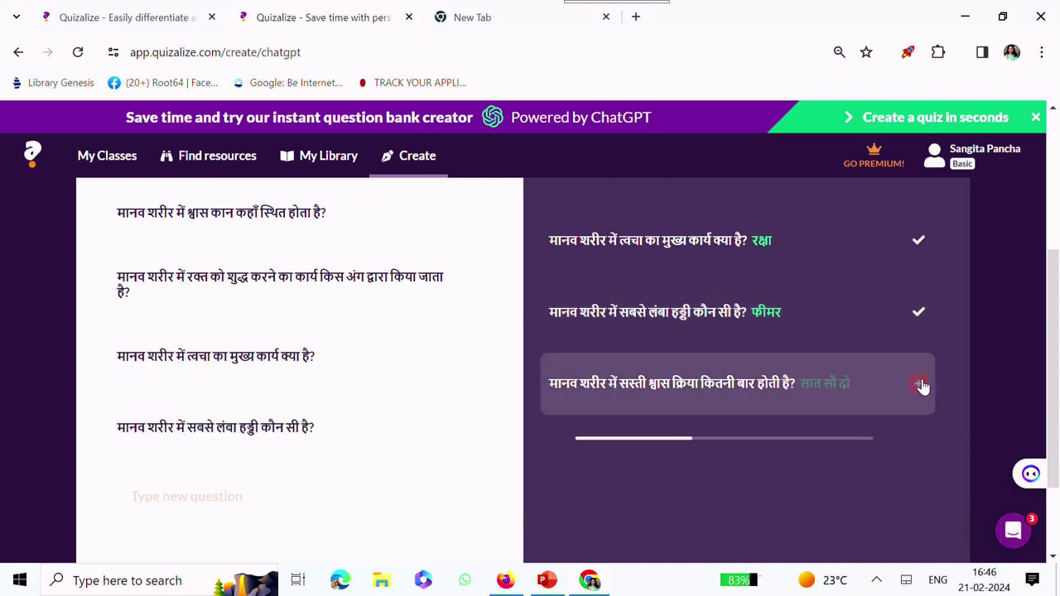
pyautogui.click(919, 387)
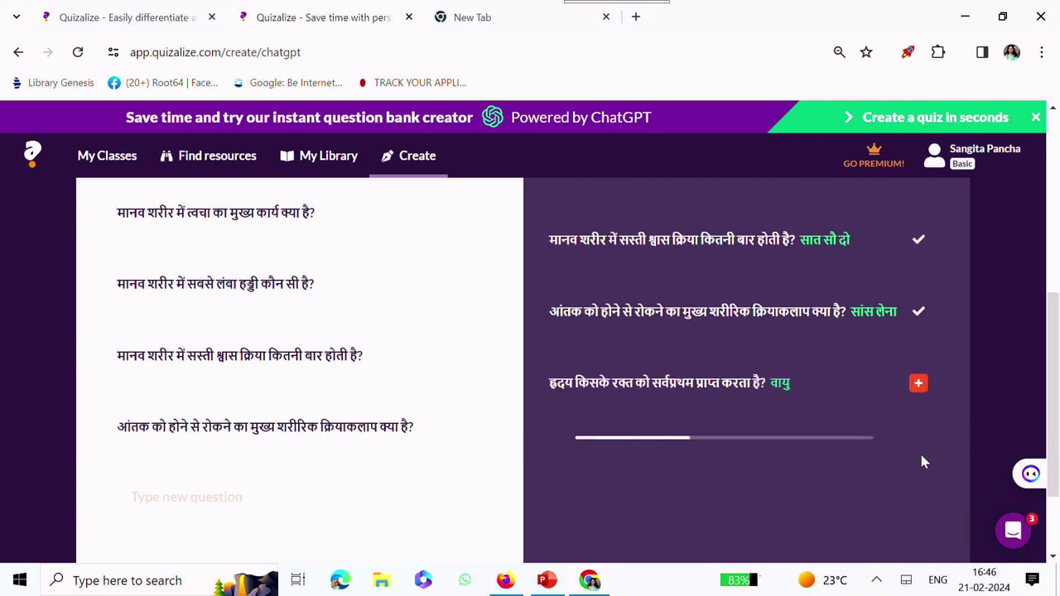
pyautogui.click(919, 386)
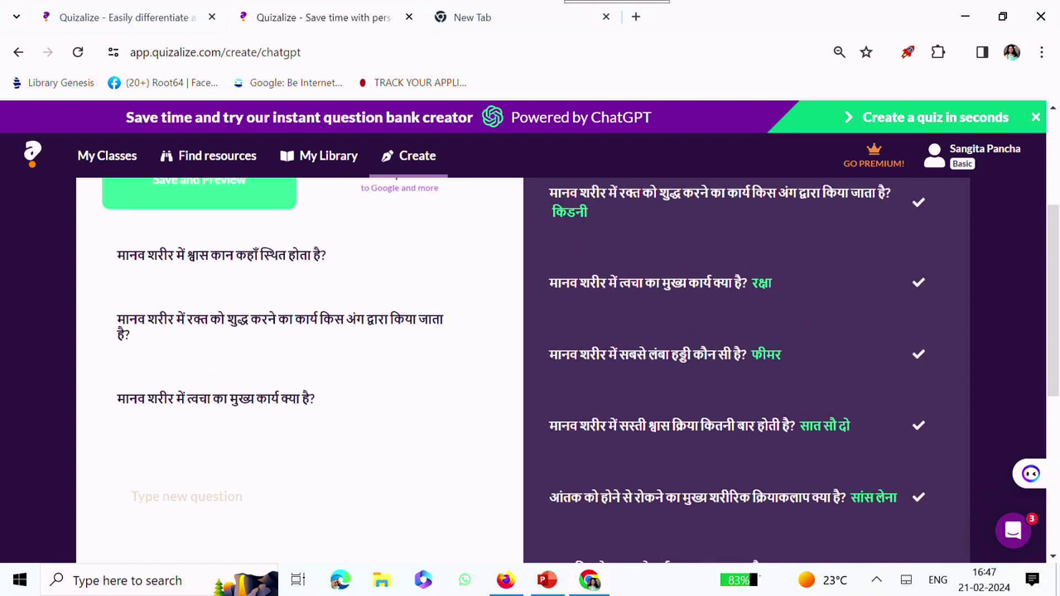
# - Save the Human Body quiz to the library with a preview and reopen its questions for editing
pyautogui.click(156, 364)
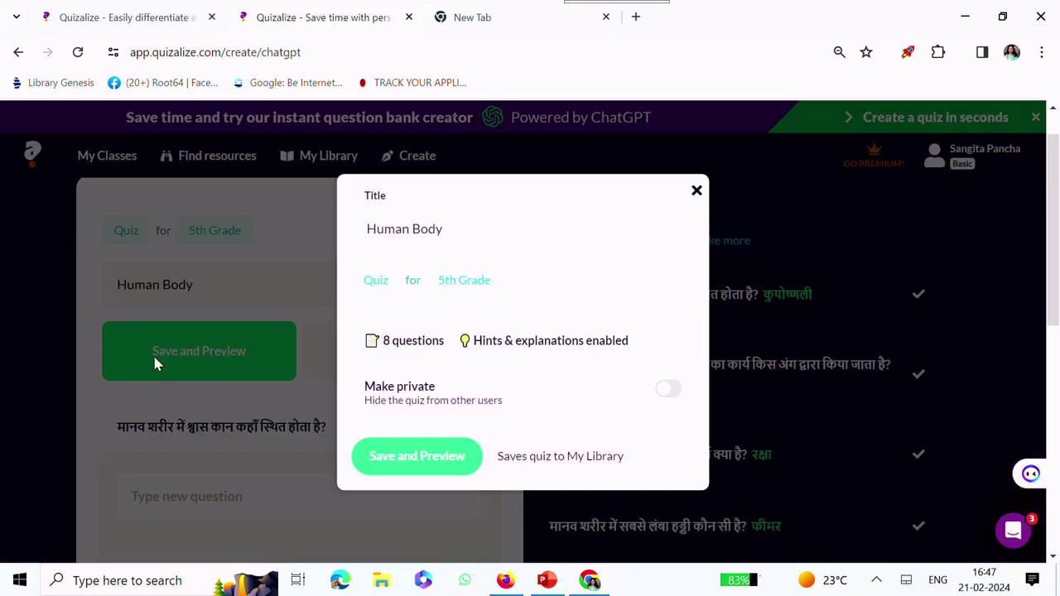
pyautogui.click(407, 456)
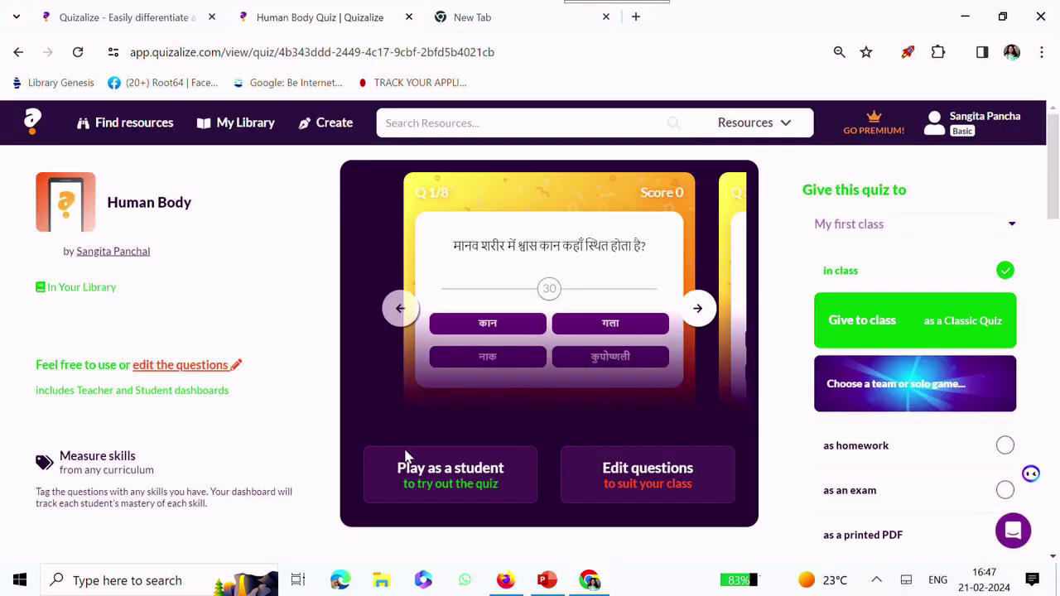
pyautogui.click(187, 370)
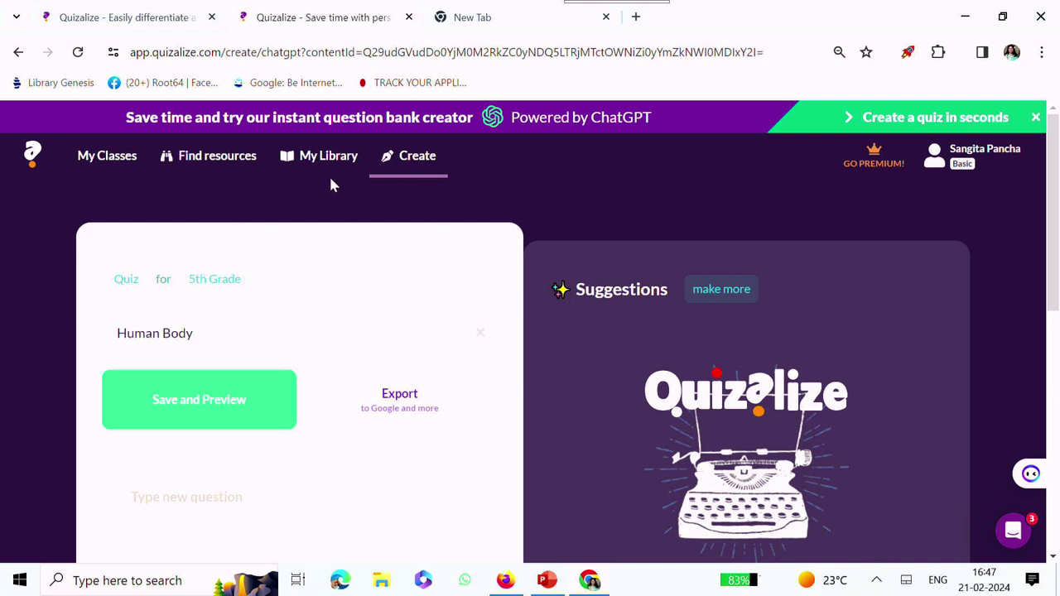
# - Create a new quiz in the classic quiz editor and add a first question to it
pyautogui.click(418, 161)
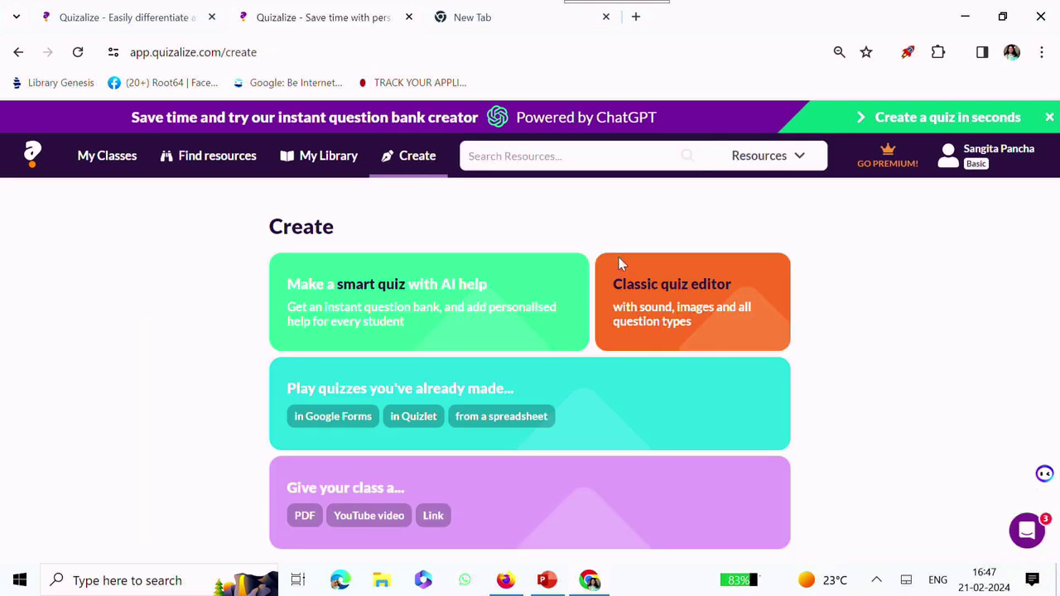
pyautogui.click(675, 294)
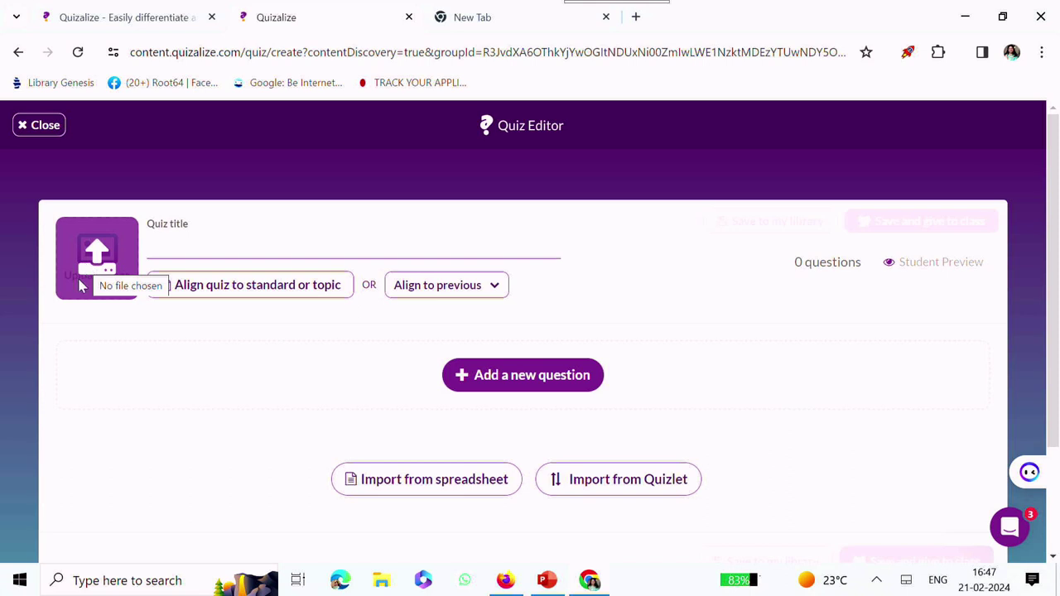
pyautogui.click(201, 247)
pyautogui.click(513, 385)
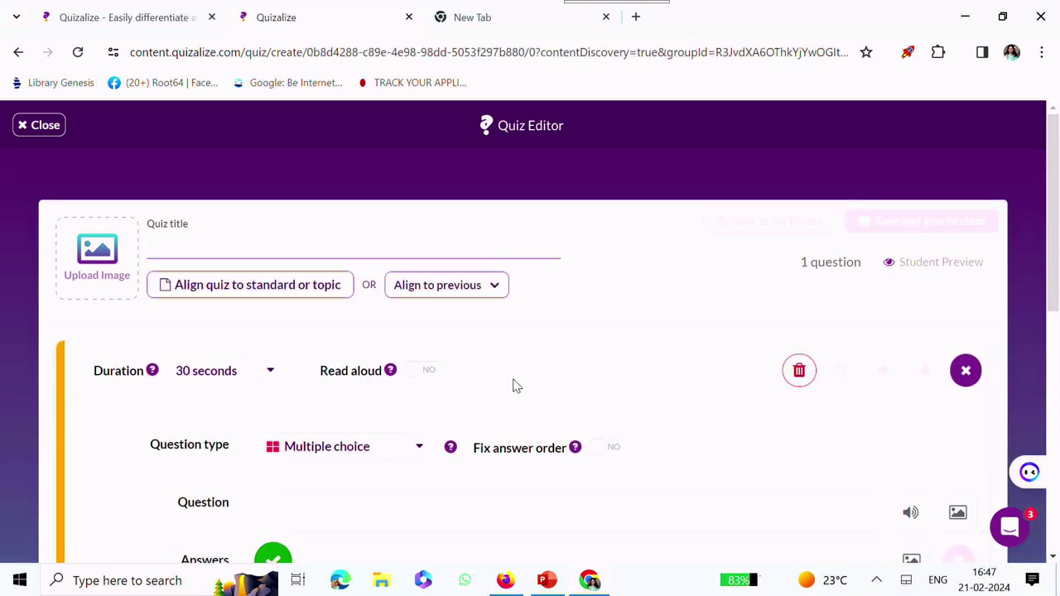
# - Look through the question types offered for the new question and close the editor, discarding the unsaved changes
pyautogui.moveTo(1052, 325); pyautogui.dragTo(1055, 385)
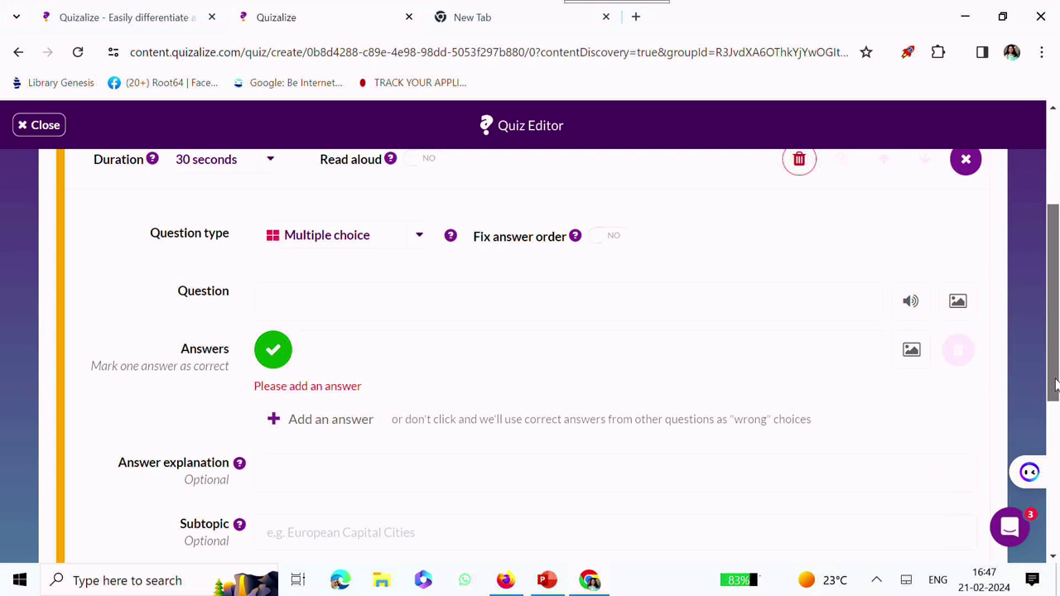
pyautogui.click(420, 240)
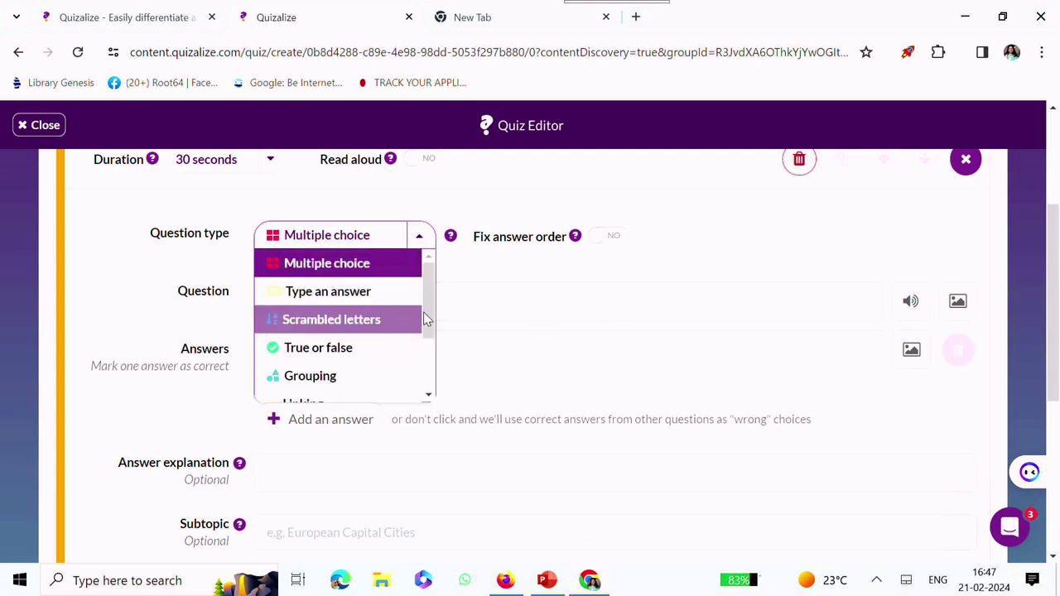
pyautogui.moveTo(431, 331); pyautogui.dragTo(431, 375)
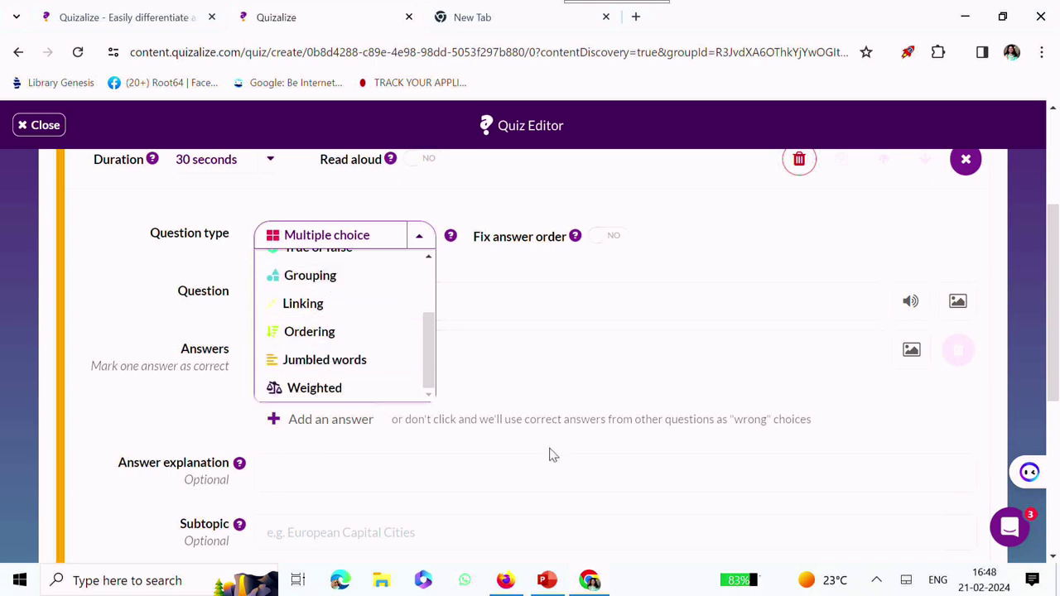
pyautogui.moveTo(1053, 377); pyautogui.dragTo(1057, 290)
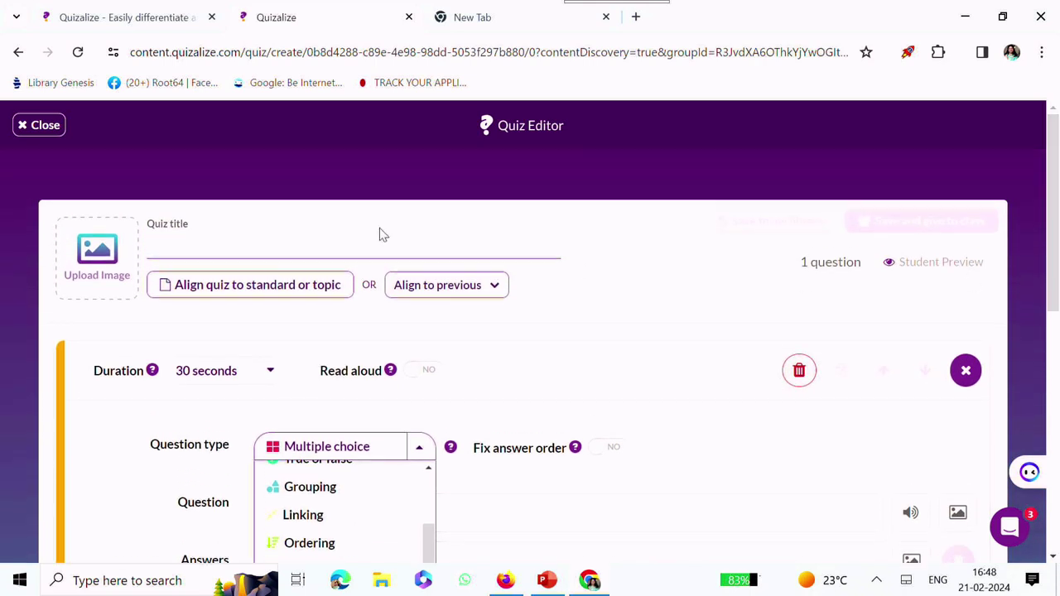
pyautogui.click(43, 133)
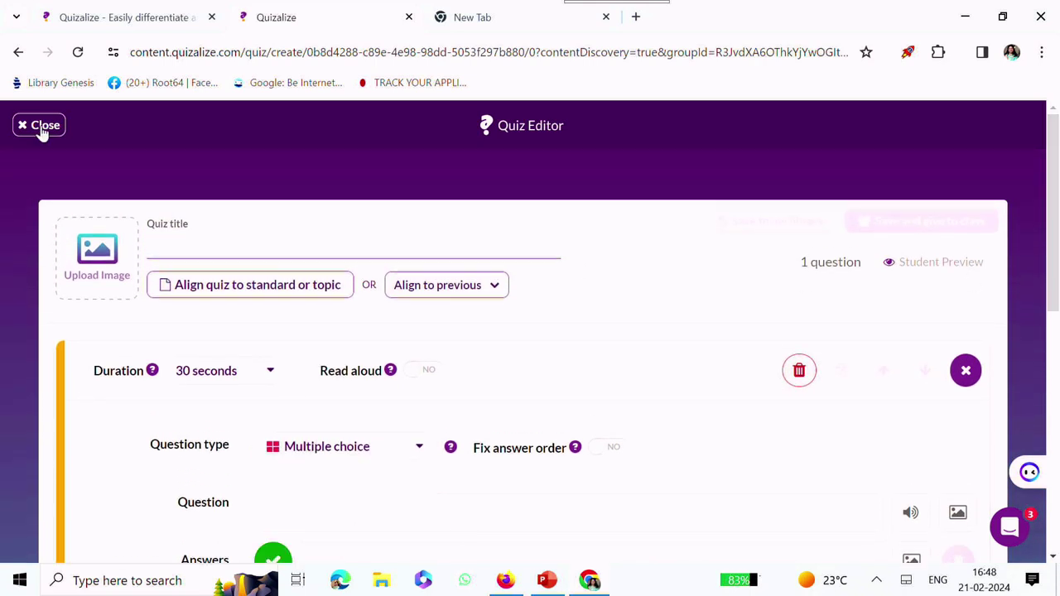
pyautogui.click(41, 131)
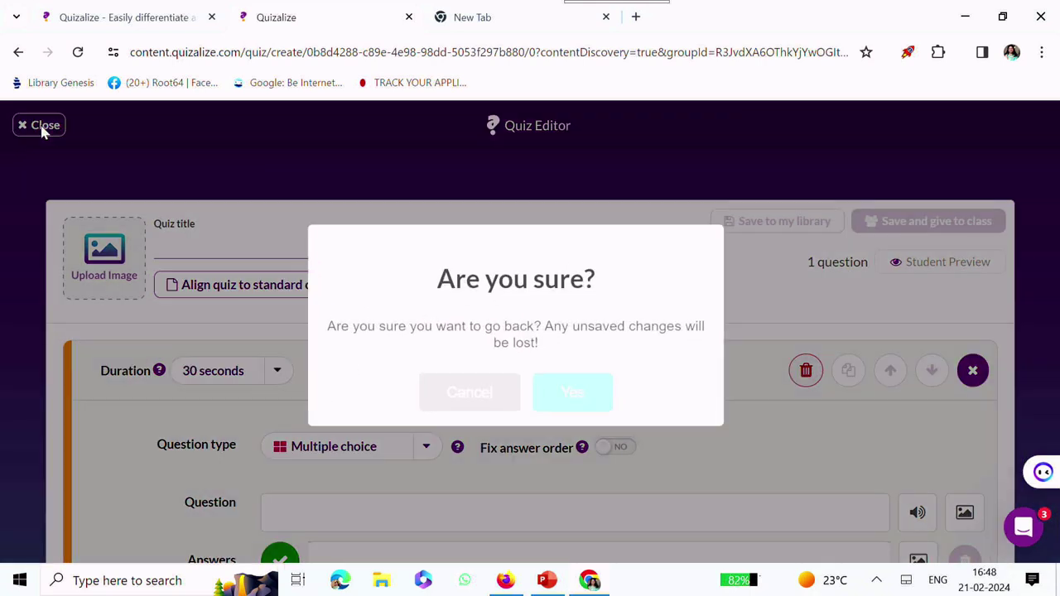
pyautogui.click(580, 392)
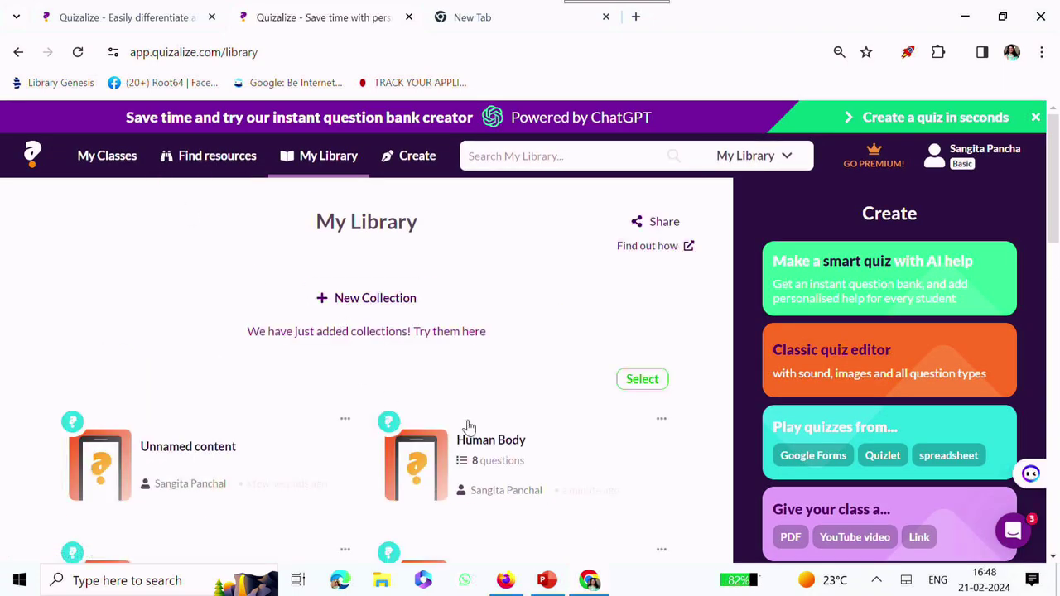
# - Set up the Human Body quiz from the library as homework, browse the student games and choose Classic Quiz
pyautogui.click(661, 419)
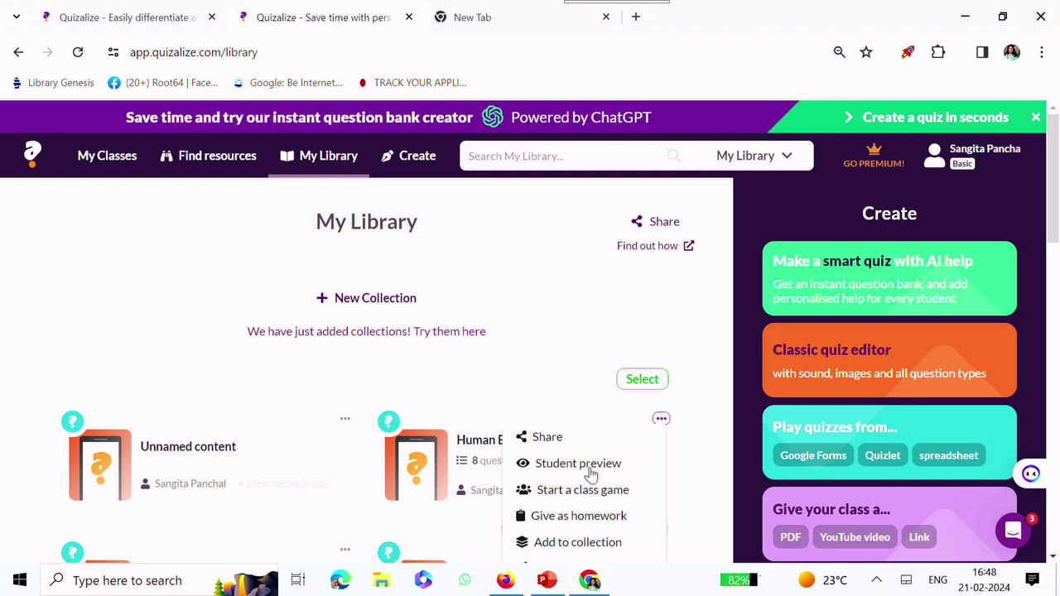
pyautogui.click(570, 517)
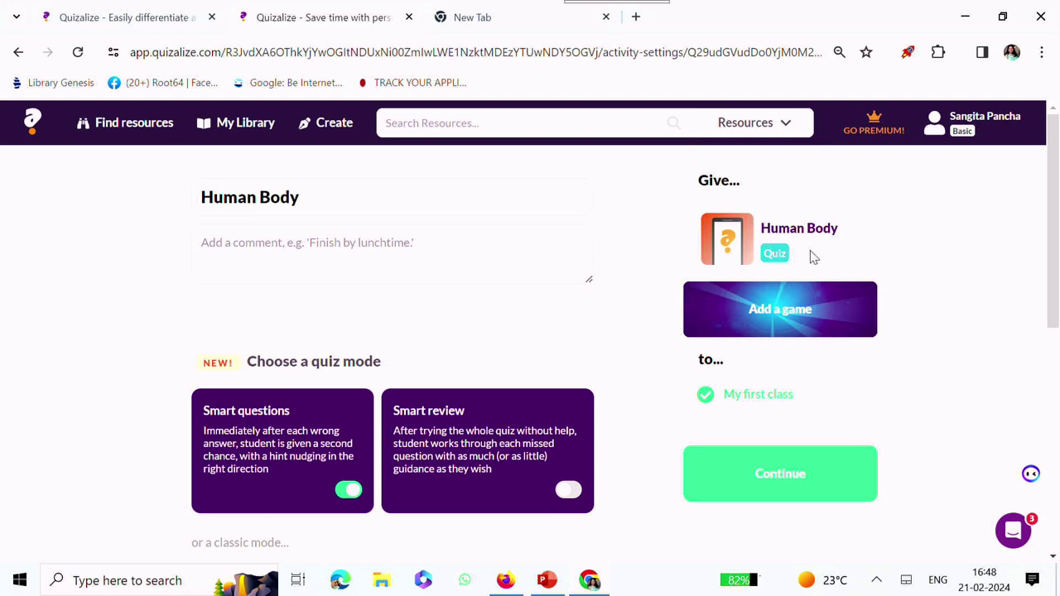
pyautogui.click(778, 311)
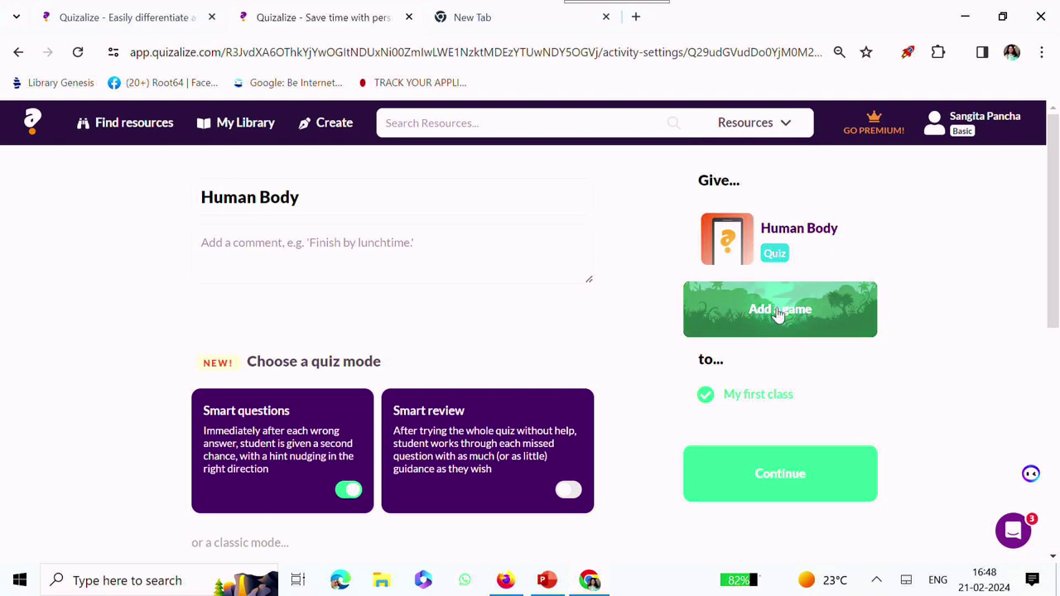
pyautogui.moveTo(1053, 225); pyautogui.dragTo(1056, 491)
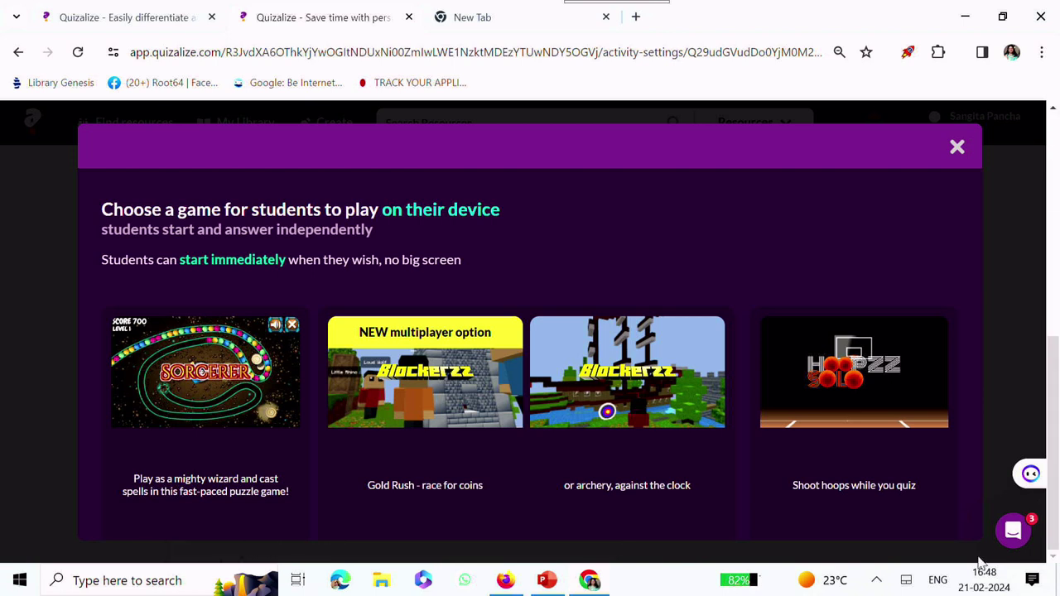
pyautogui.scroll(-3, 977, 561)
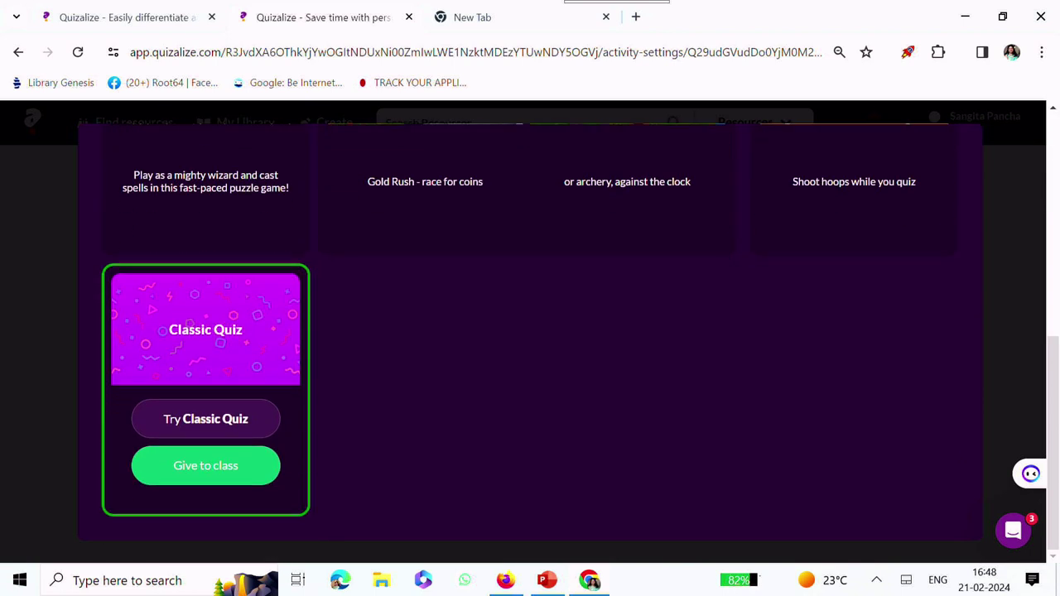
pyautogui.click(207, 467)
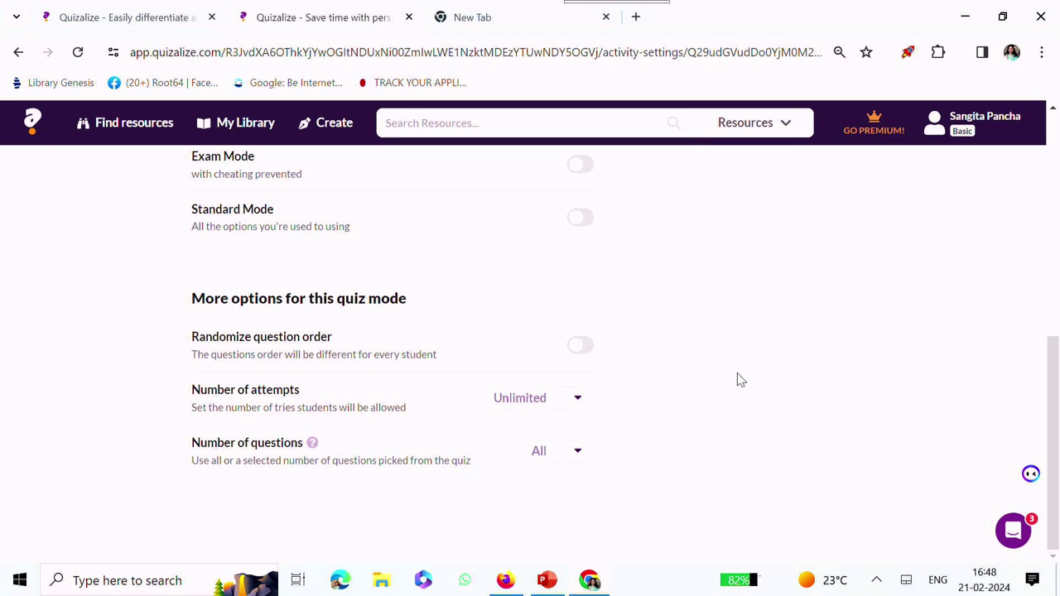
# - Examine the homework's quiz modes and the choices for number of attempts and number of questions
pyautogui.scroll(3, 832, 361)
pyautogui.scroll(1, 542, 354)
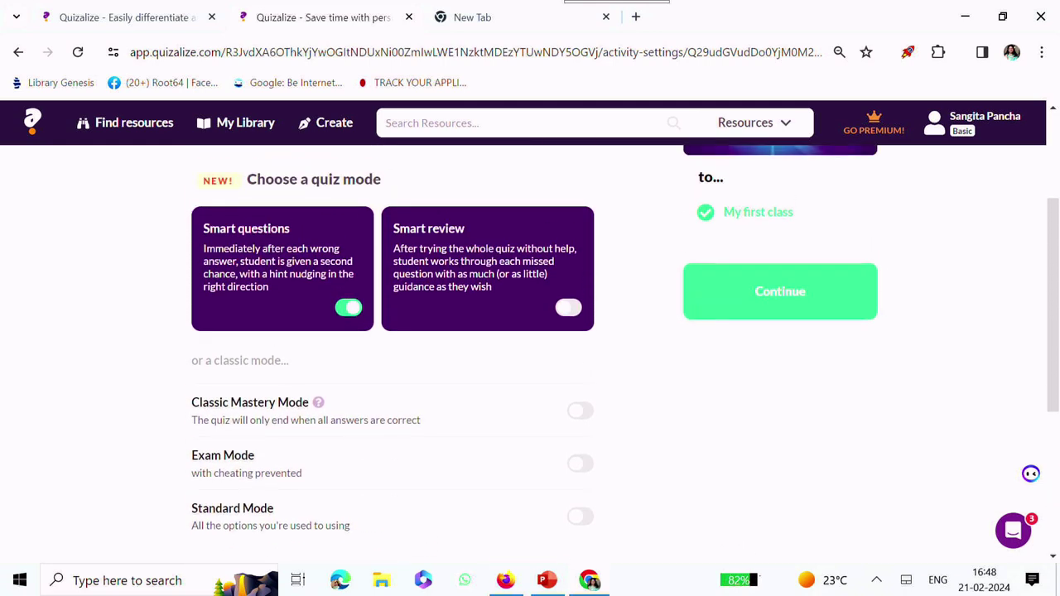
pyautogui.scroll(-1, 542, 354)
pyautogui.scroll(-3, 565, 250)
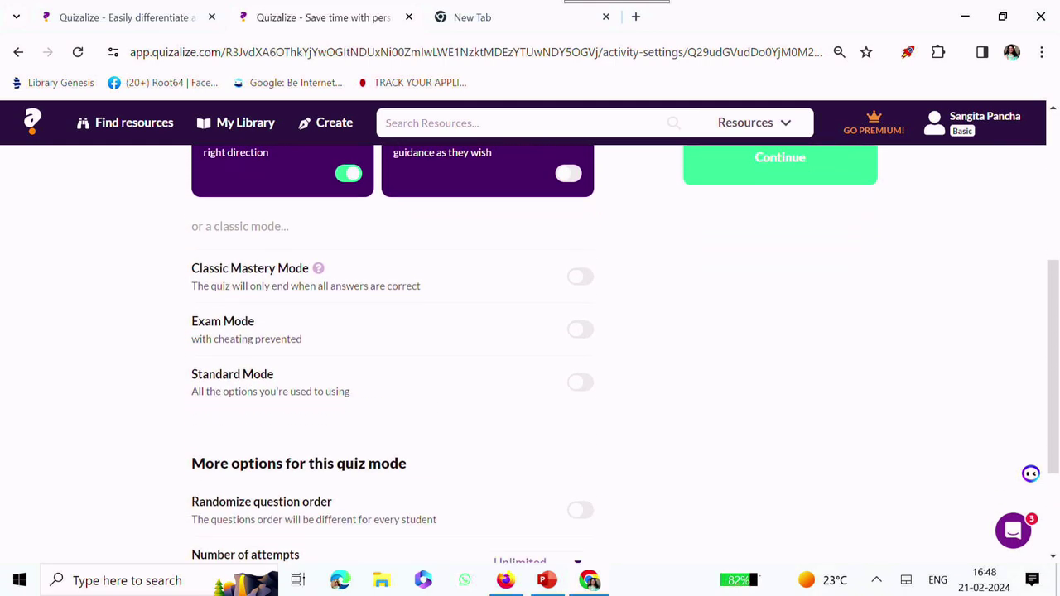
pyautogui.scroll(-1, 530, 347)
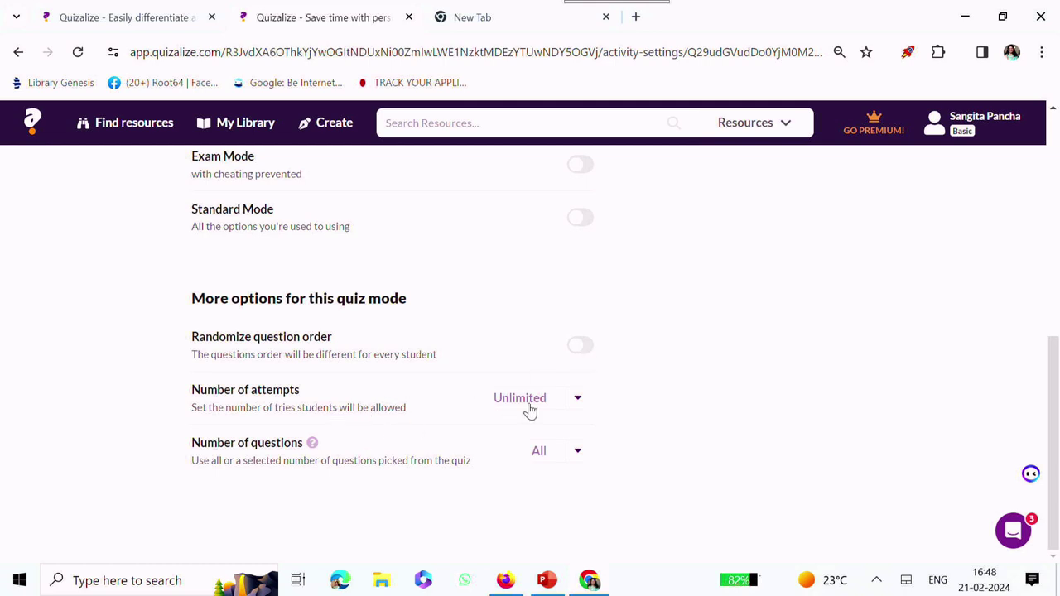
pyautogui.click(578, 400)
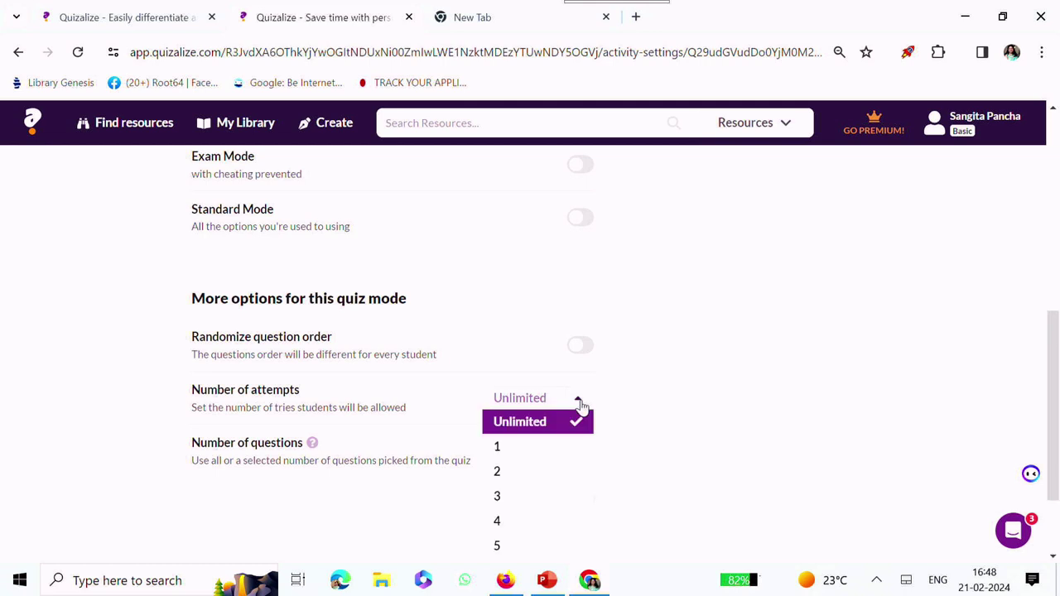
pyautogui.click(579, 404)
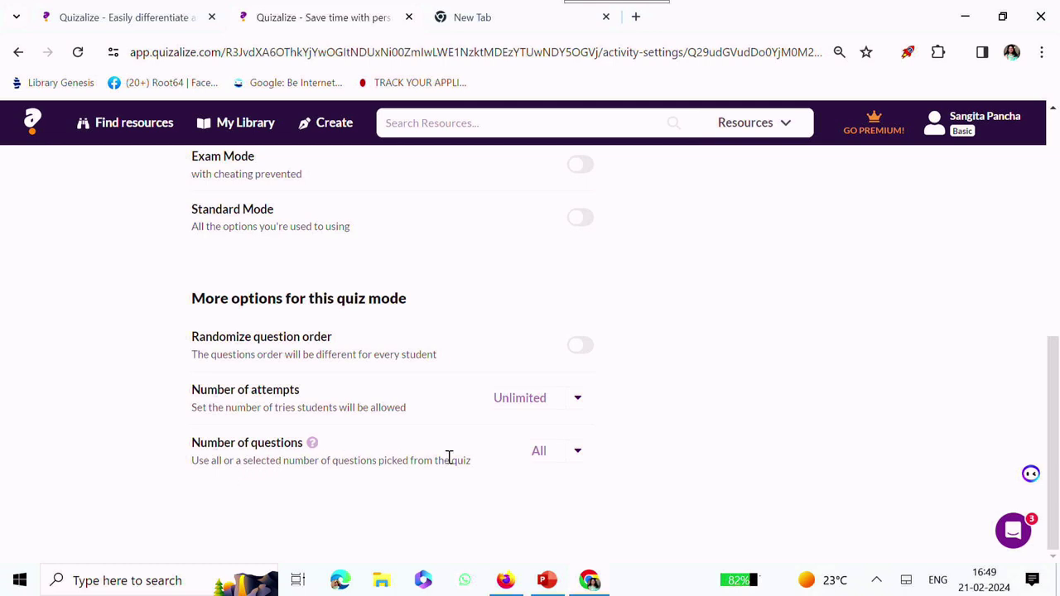
pyautogui.click(580, 453)
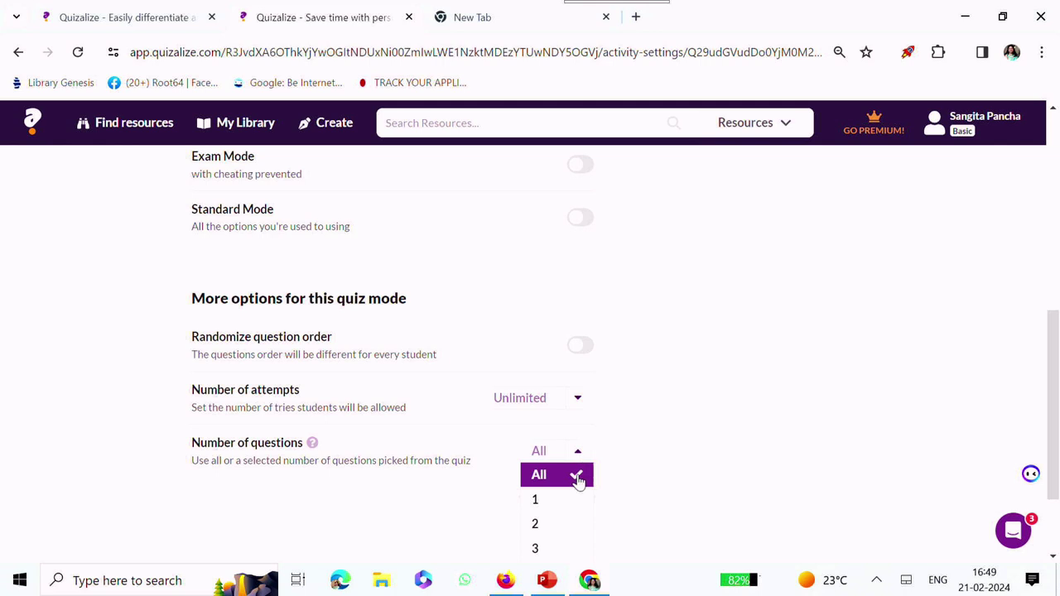
pyautogui.click(636, 520)
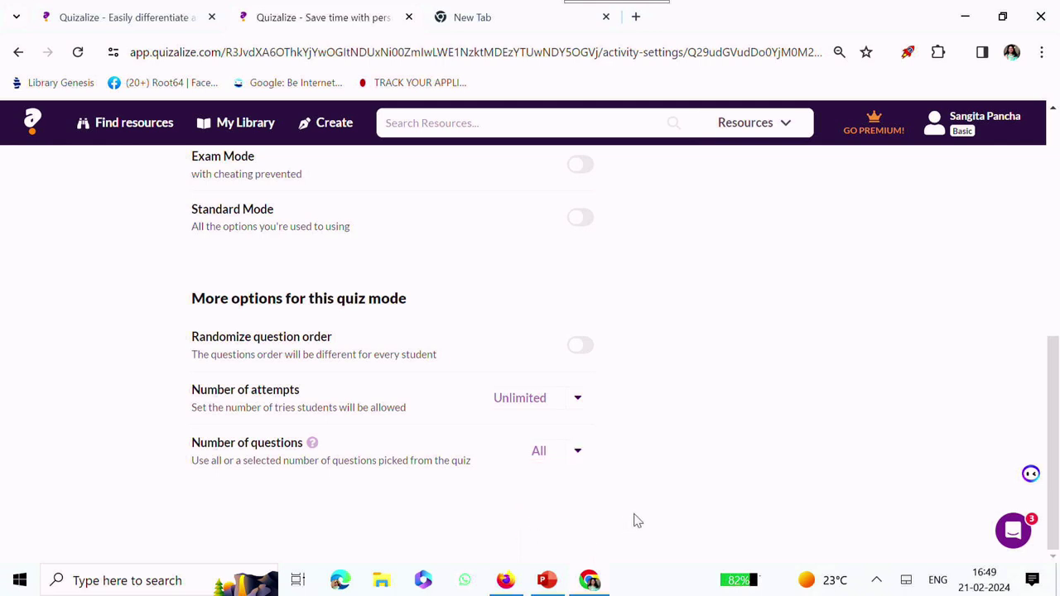
# - Turn on Exam Mode for the Human Body homework
pyautogui.scroll(2, 637, 520)
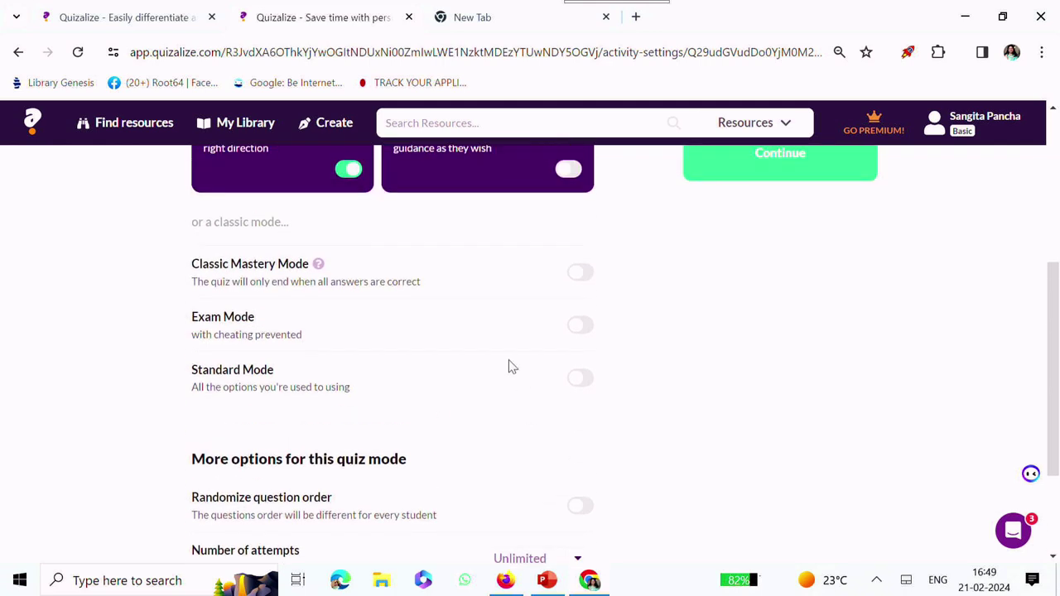
pyautogui.click(580, 330)
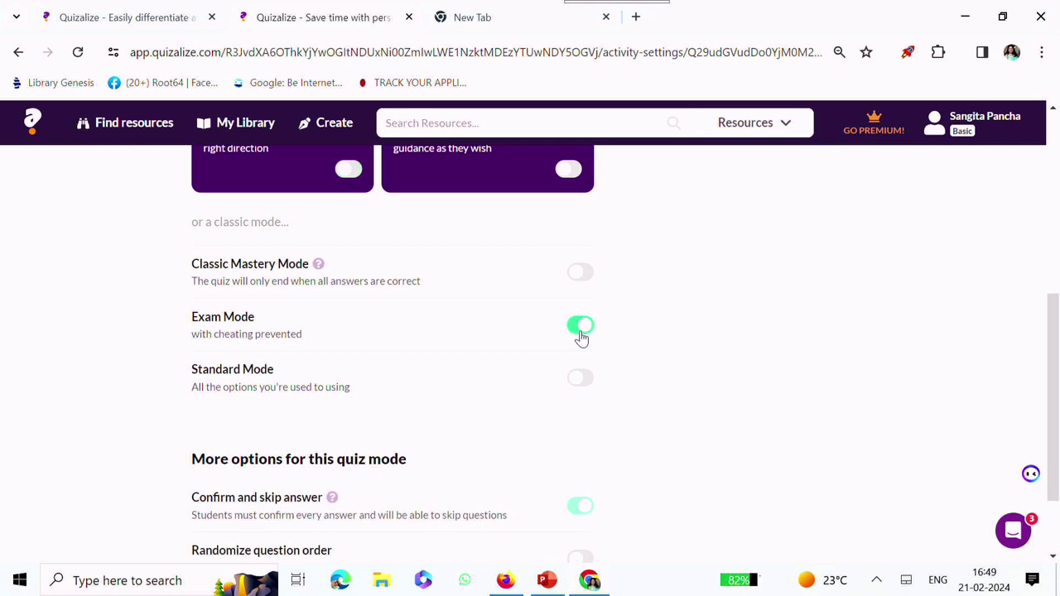
# - Examine the additional options for Exam Mode and the settings of the Human Body homework
pyautogui.scroll(-2, 736, 398)
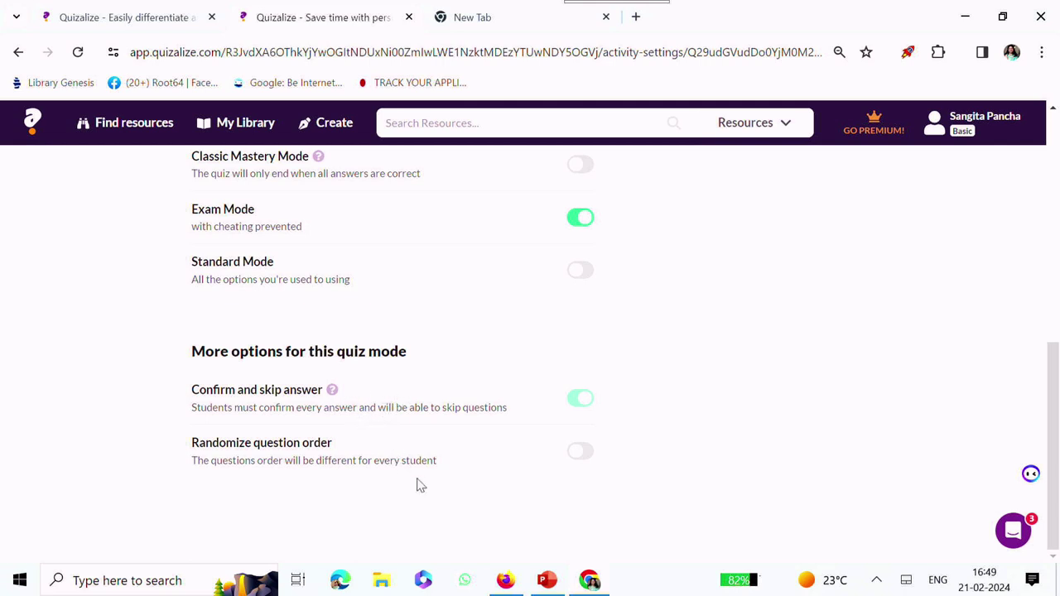
pyautogui.scroll(4, 439, 491)
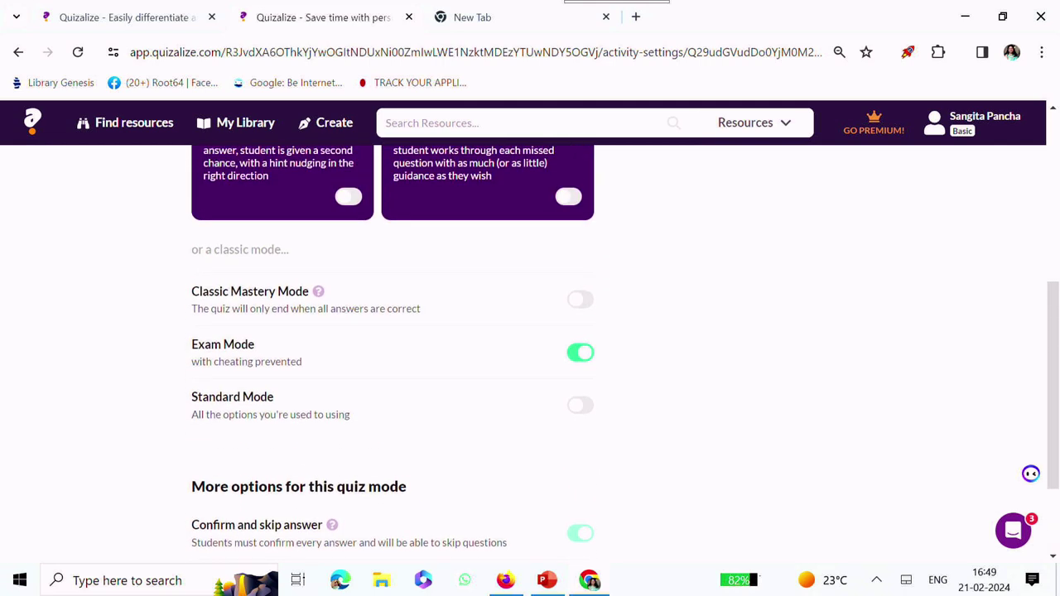
pyautogui.scroll(3, 530, 348)
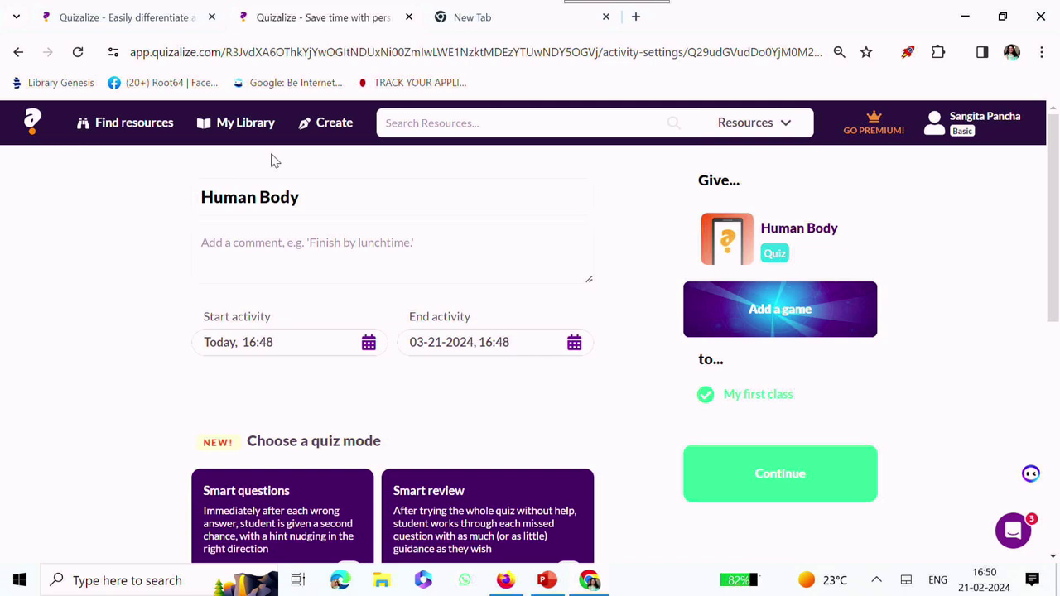
# - Leave the homework setup and look through the saved quizzes in My Library
pyautogui.click(327, 124)
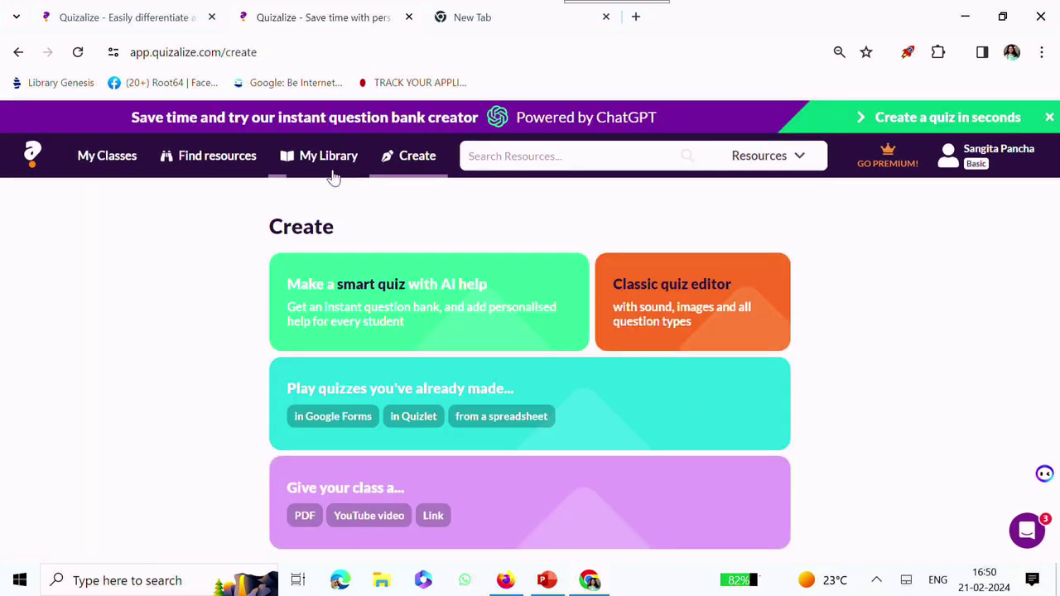
pyautogui.click(327, 159)
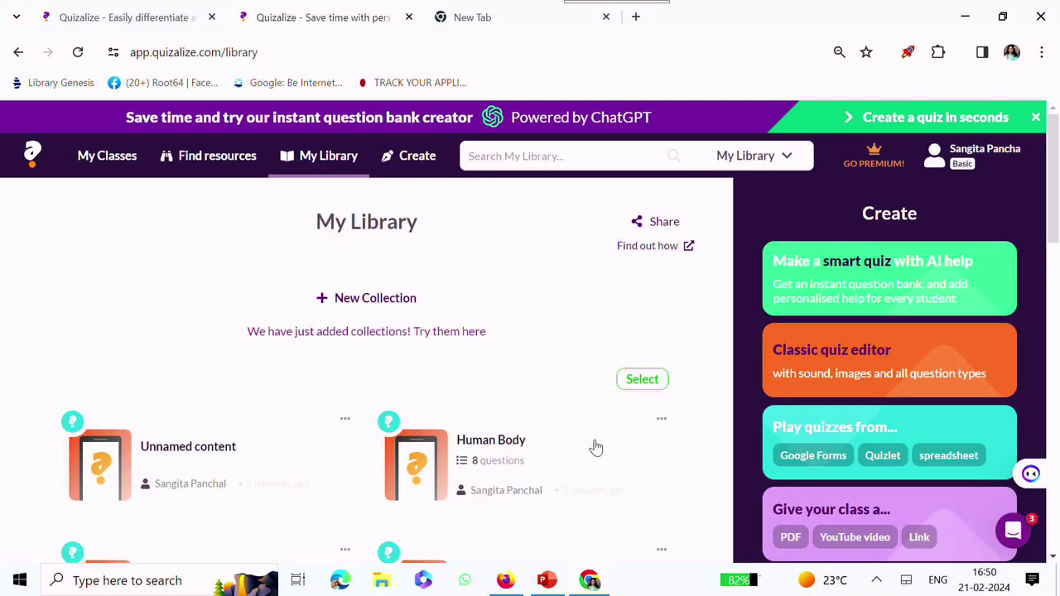
pyautogui.scroll(-3, 594, 444)
pyautogui.scroll(-2, 397, 370)
pyautogui.scroll(5, 398, 370)
# - Go to My first class's activities, check the options for the Be alert Stay Safe quiz and open its results analysis
pyautogui.click(115, 165)
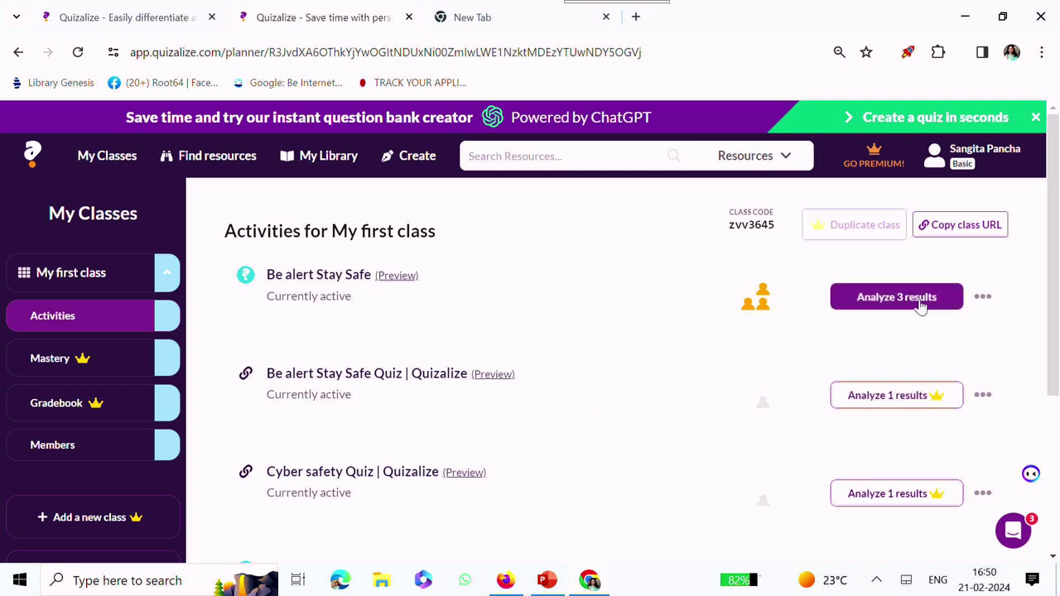
pyautogui.click(987, 296)
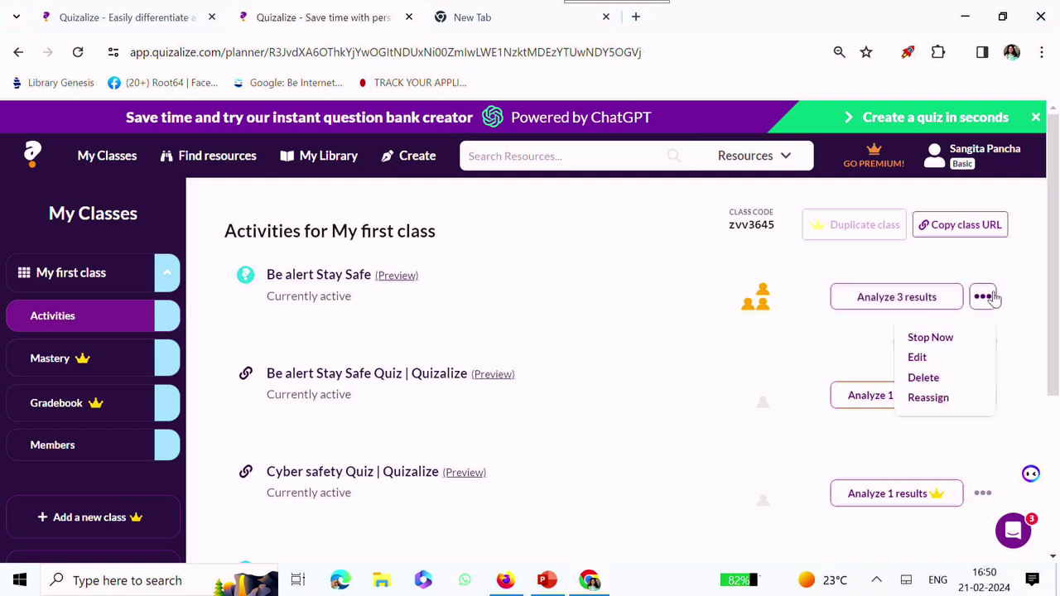
pyautogui.click(901, 302)
pyautogui.click(901, 302)
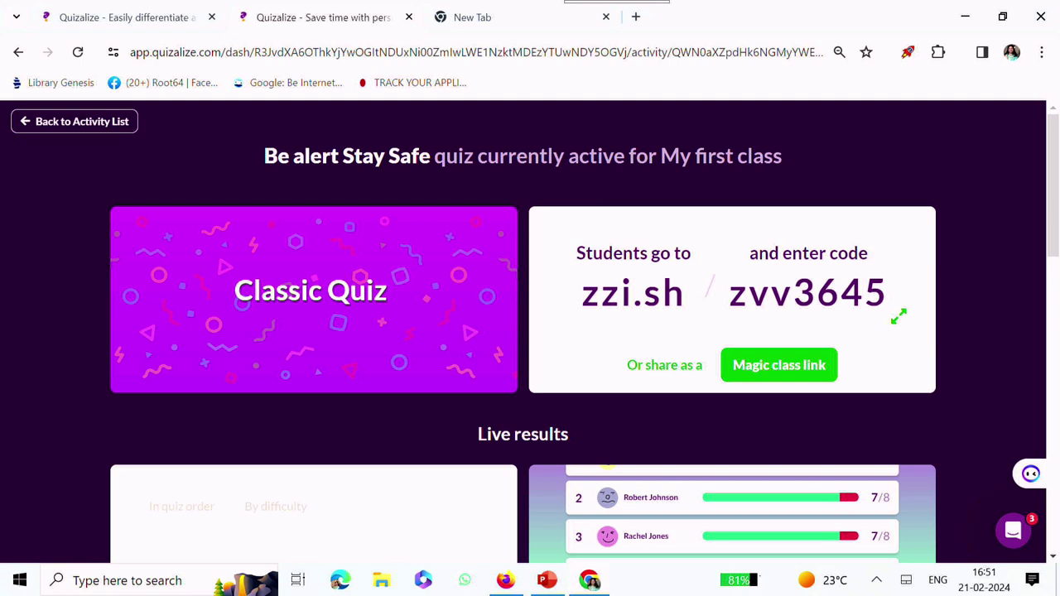
# - View the leaderboard of the Be alert Stay Safe quiz and return to its activity dashboard
pyautogui.scroll(-3, 833, 321)
pyautogui.scroll(-2, 584, 332)
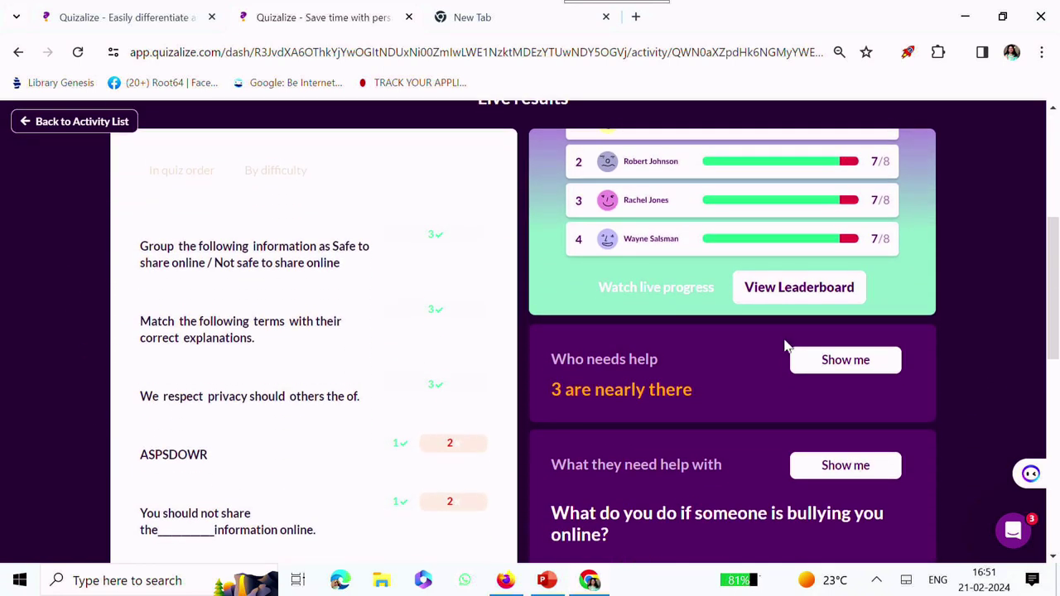
pyautogui.click(782, 291)
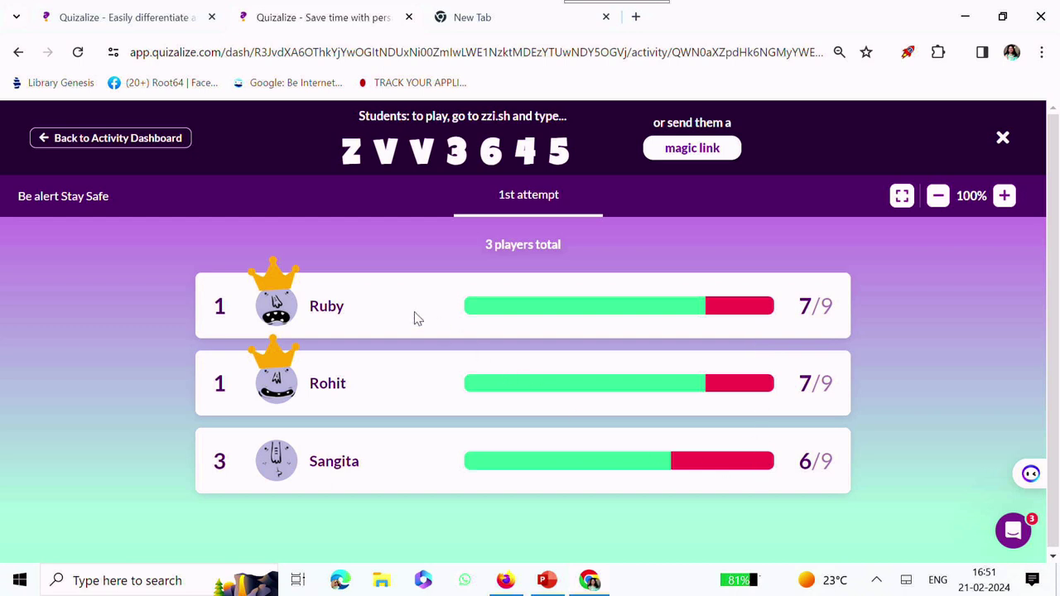
pyautogui.click(43, 142)
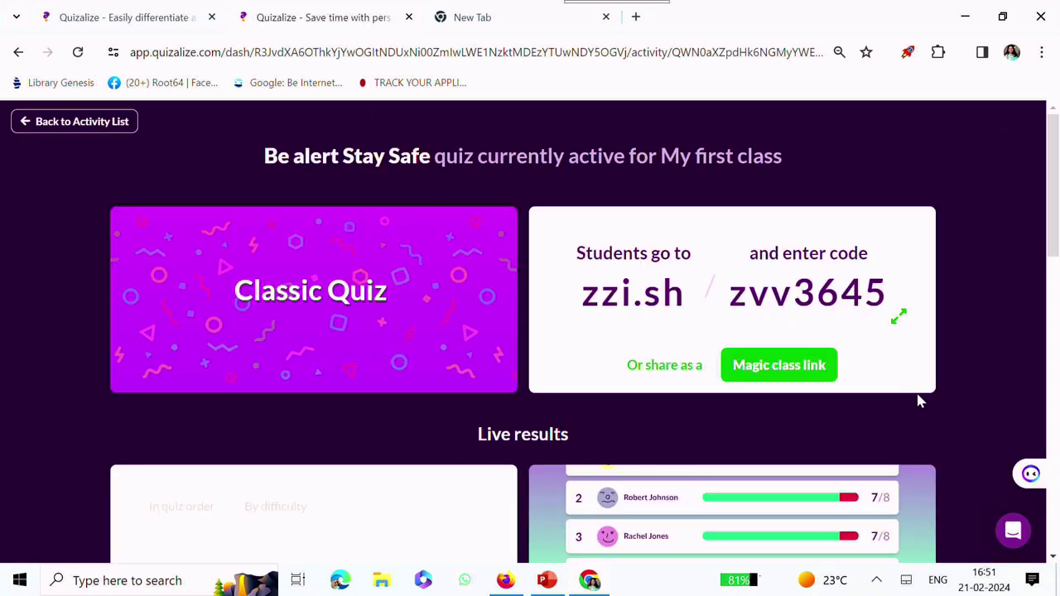
# - Review the quiz's live results and who needs help, checking the individual results of the first two listed students
pyautogui.scroll(-2, 920, 400)
pyautogui.scroll(-5, 599, 331)
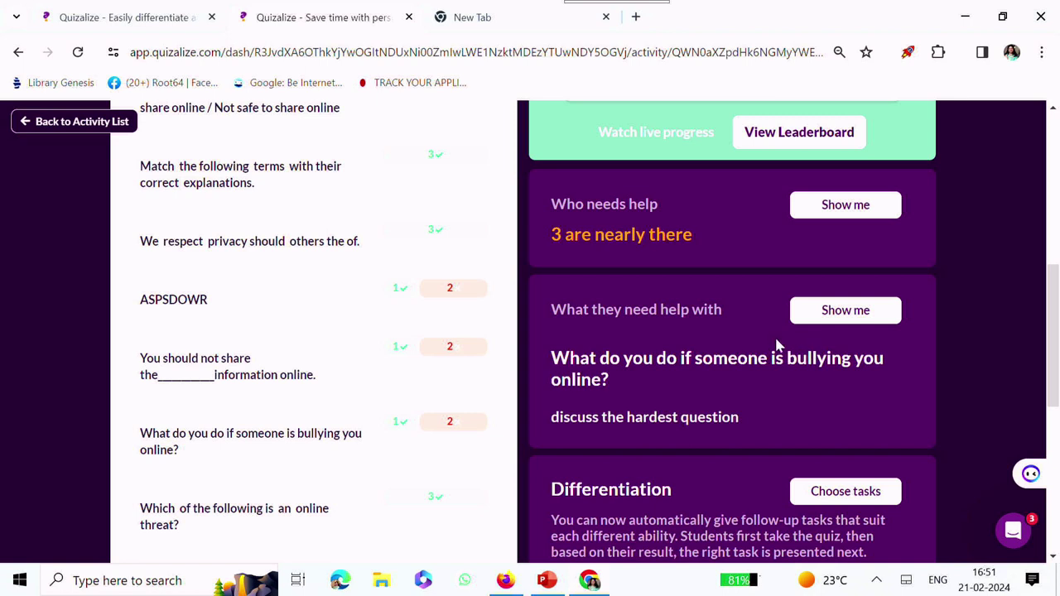
pyautogui.scroll(2, 873, 348)
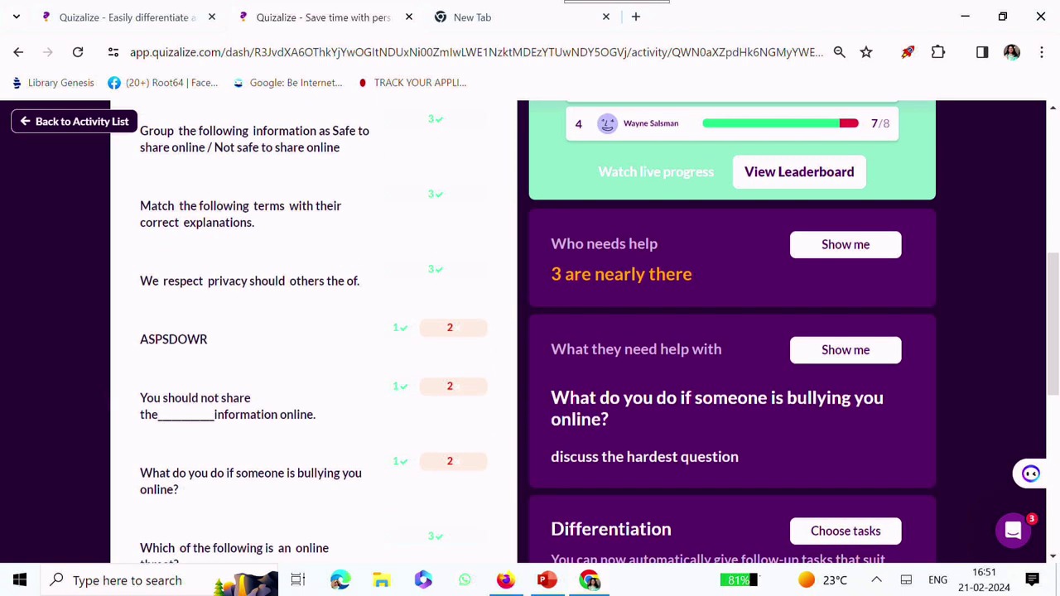
pyautogui.scroll(2, 584, 331)
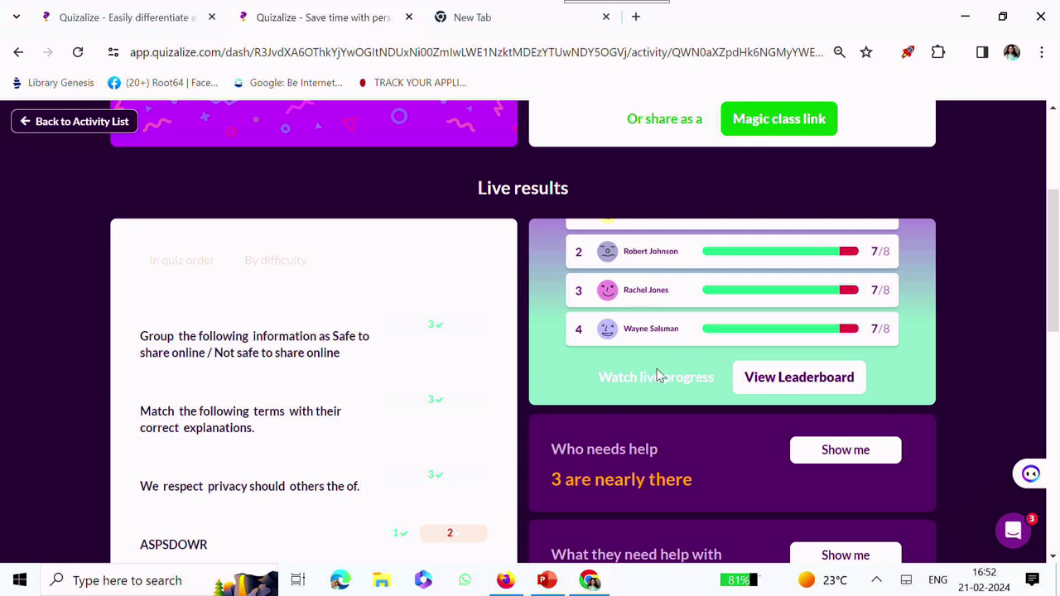
pyautogui.click(838, 459)
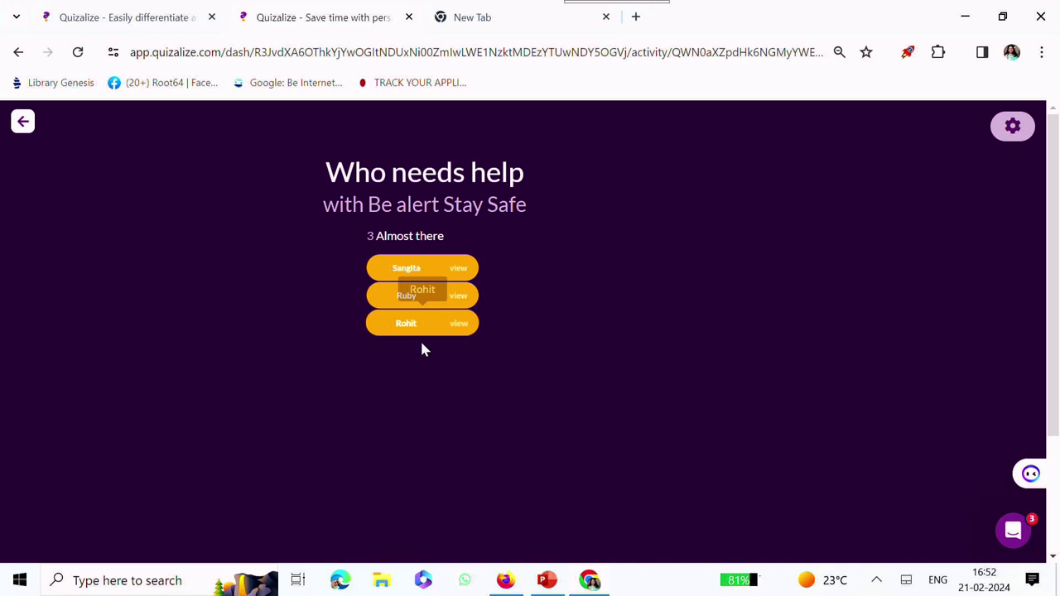
pyautogui.click(401, 277)
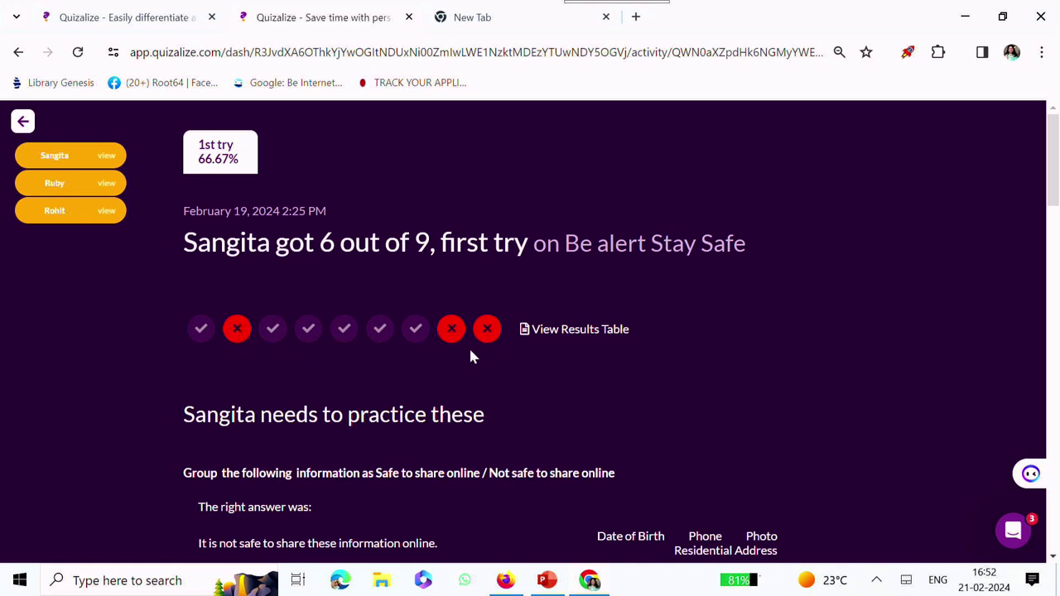
pyautogui.click(92, 190)
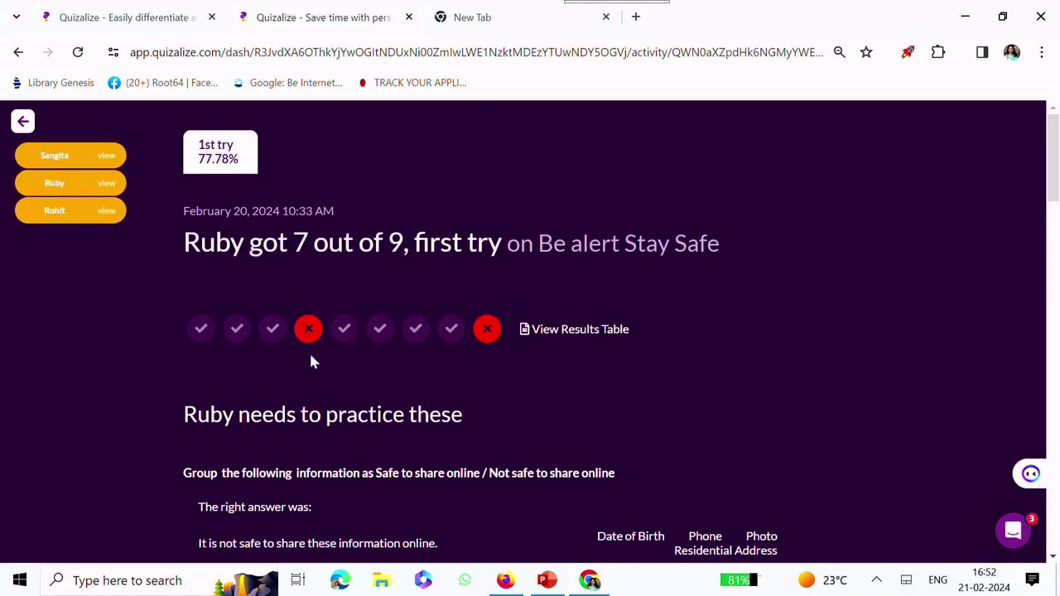
pyautogui.click(22, 122)
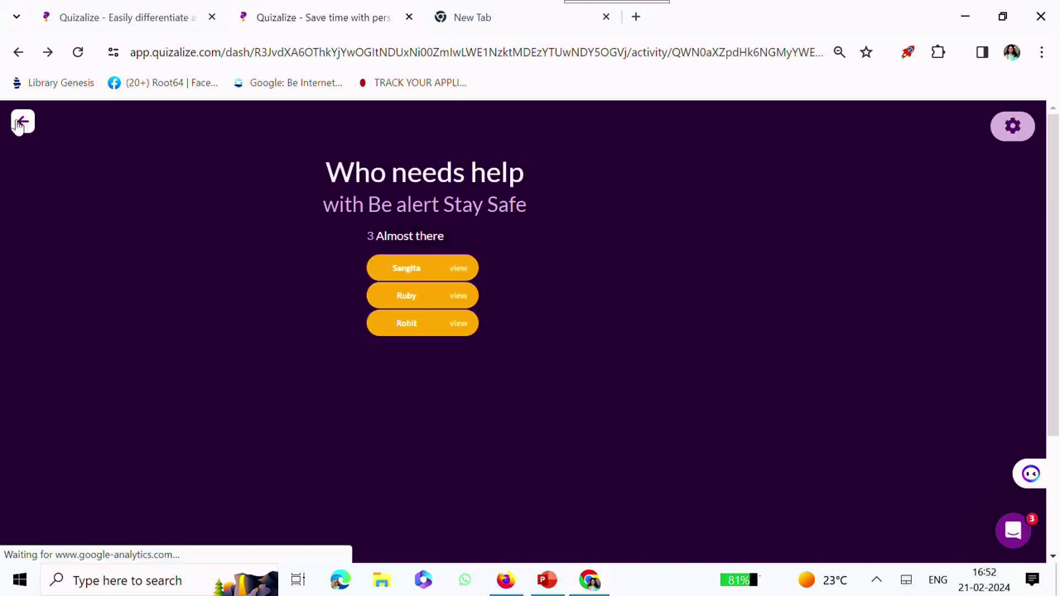
pyautogui.click(18, 123)
# - View the results table for the Be alert Stay Safe quiz and return to its dashboard
pyautogui.scroll(-1, 890, 452)
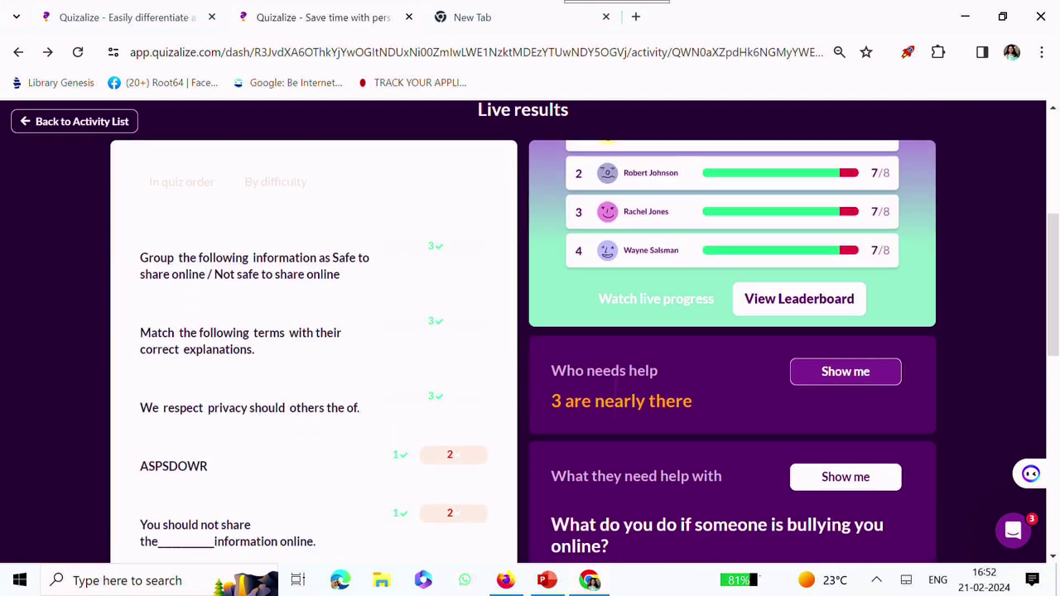
pyautogui.scroll(-5, 579, 331)
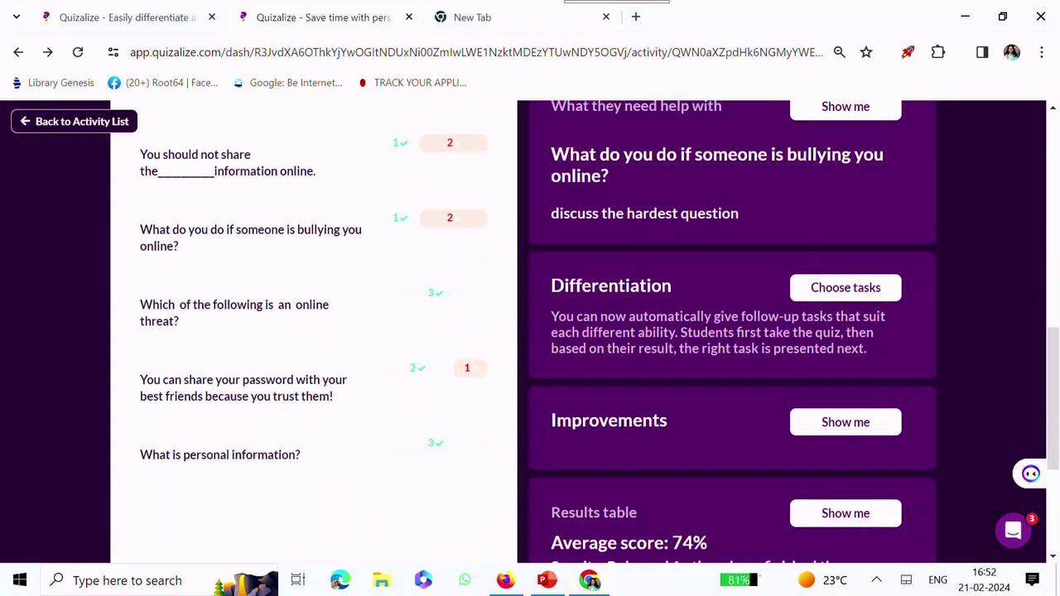
pyautogui.click(798, 478)
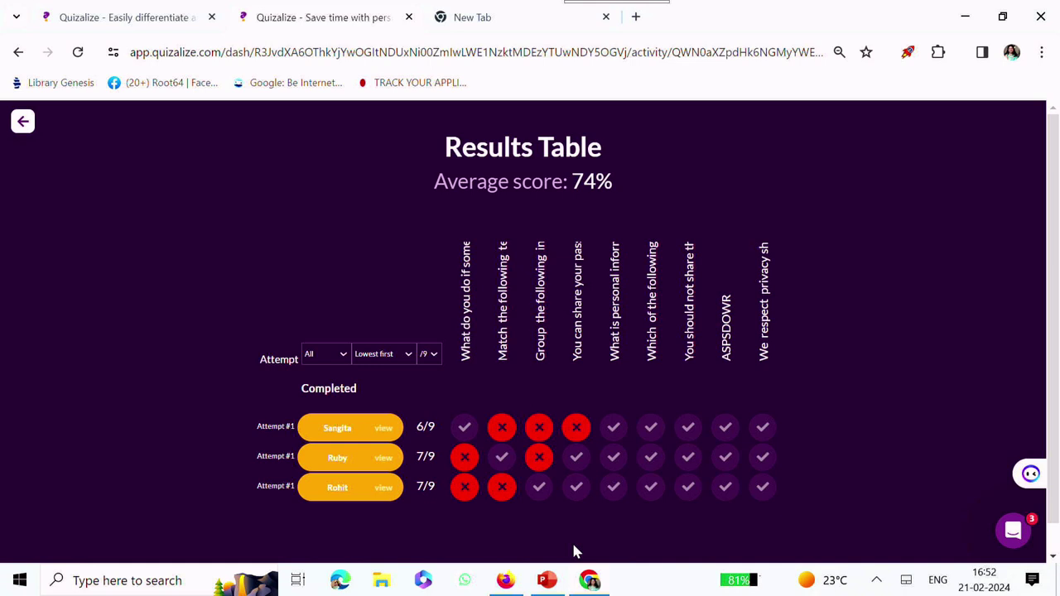
pyautogui.click(23, 123)
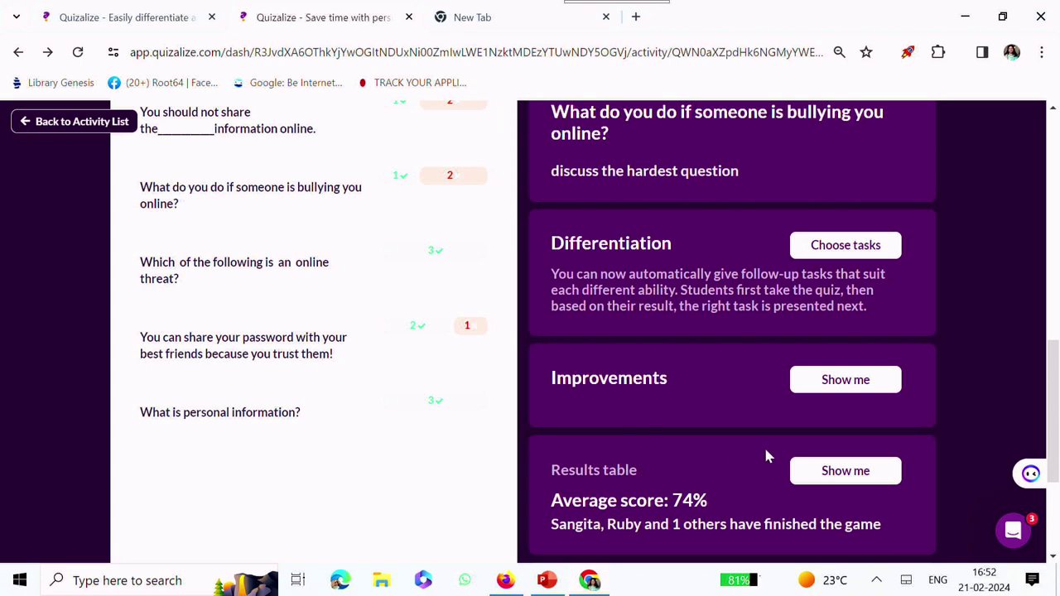
# - Examine the differentiated follow-up tasks offered for each score range and return to the quiz dashboard
pyautogui.click(849, 255)
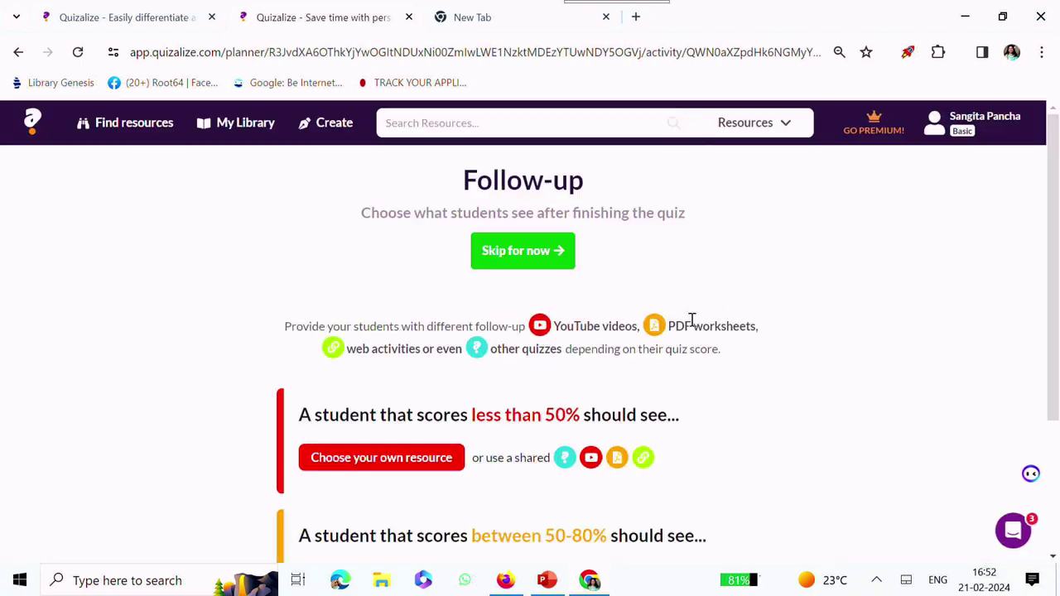
pyautogui.scroll(-2, 892, 414)
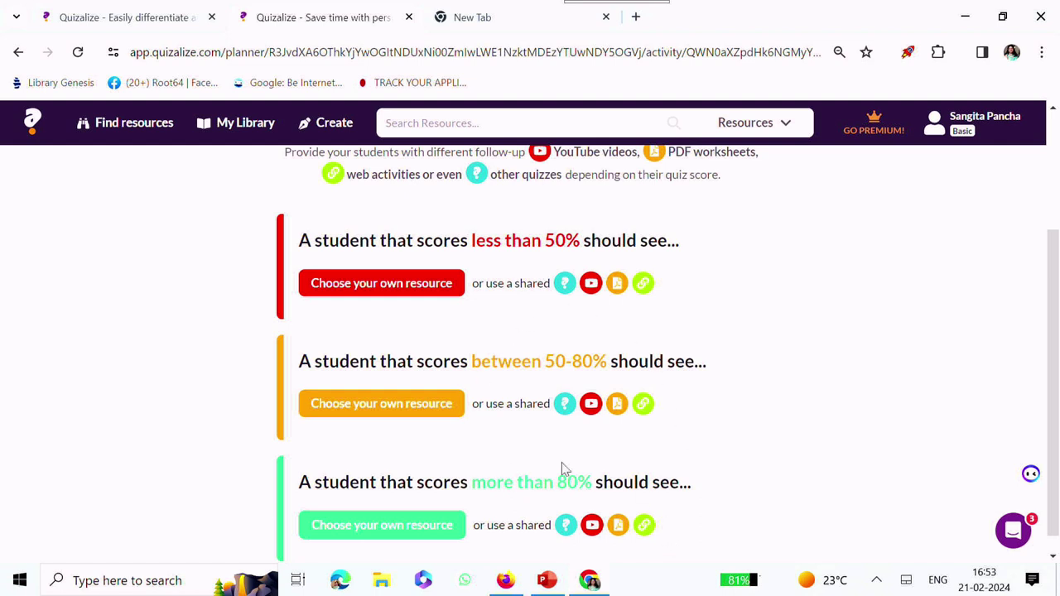
pyautogui.scroll(1, 563, 469)
pyautogui.scroll(2, 561, 462)
pyautogui.scroll(1, 562, 462)
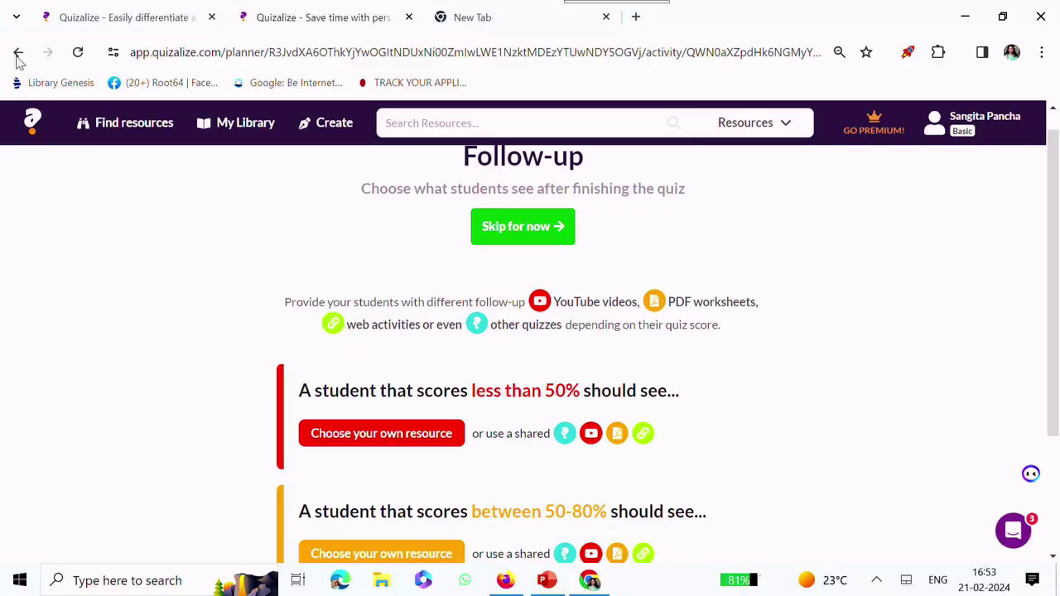
pyautogui.click(19, 52)
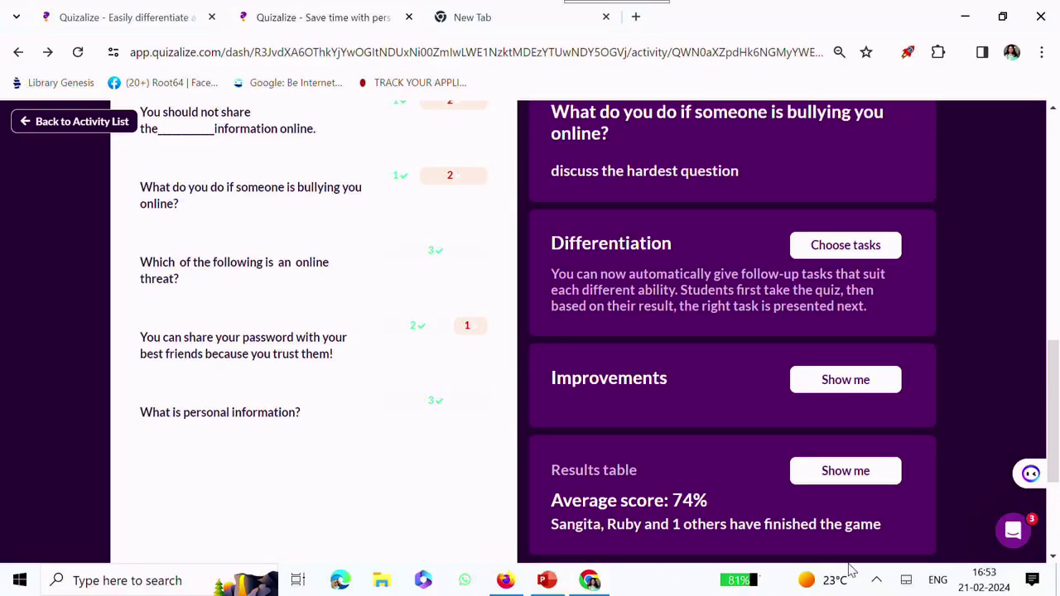
# - Download the quiz's results table data in Excel format, view the downloaded report and close it
pyautogui.moveTo(1056, 439); pyautogui.dragTo(1056, 519)
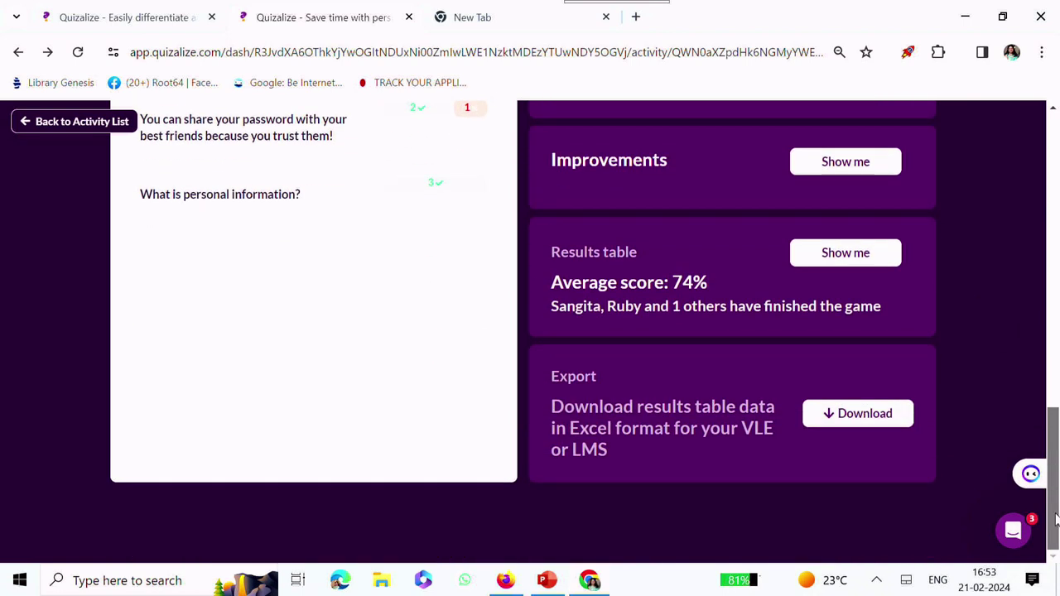
pyautogui.click(857, 424)
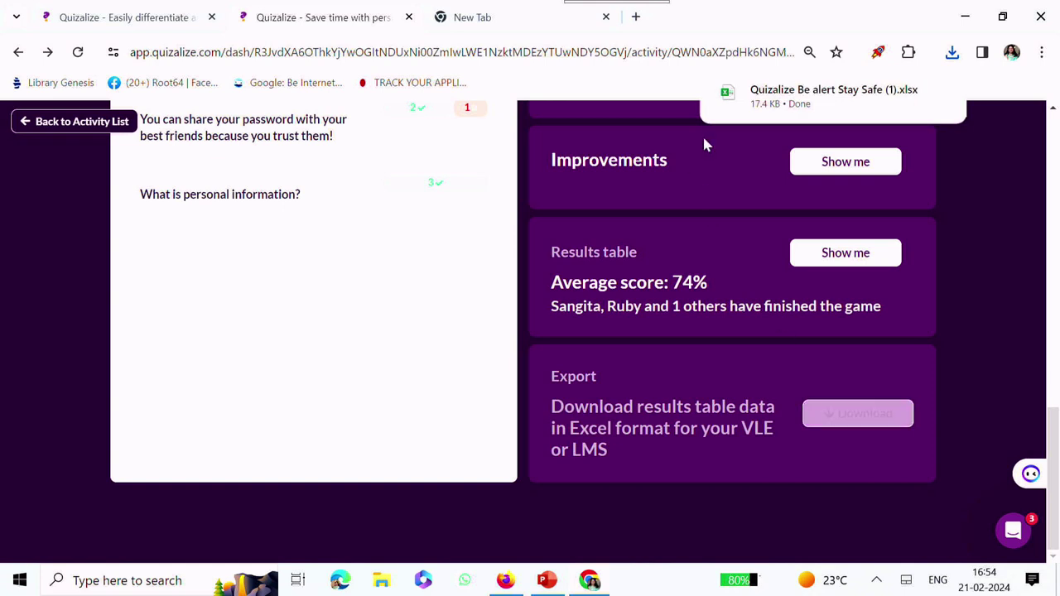
pyautogui.moveTo(778, 101)
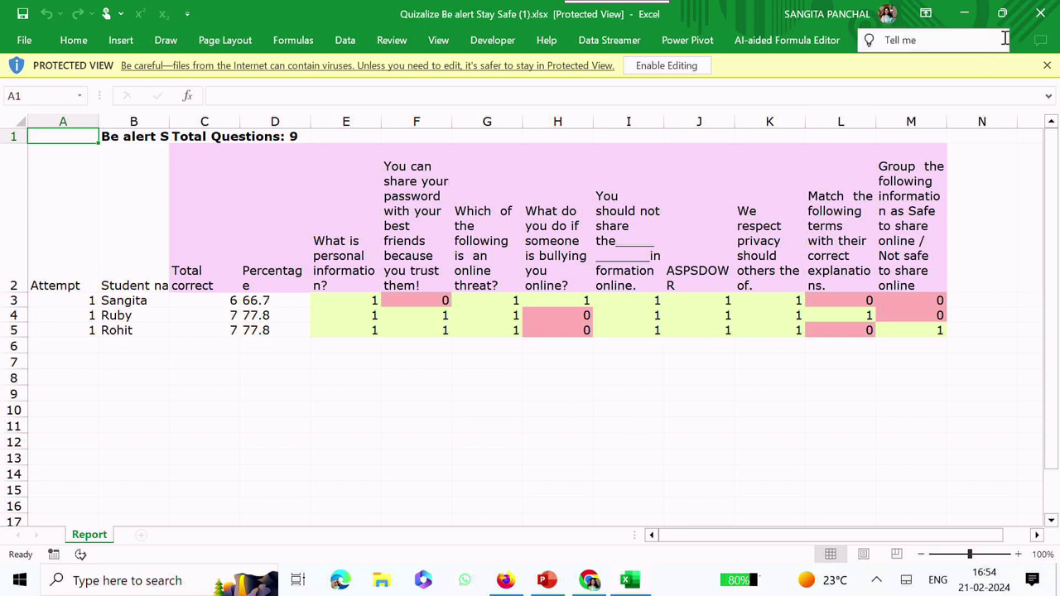
pyautogui.click(1041, 16)
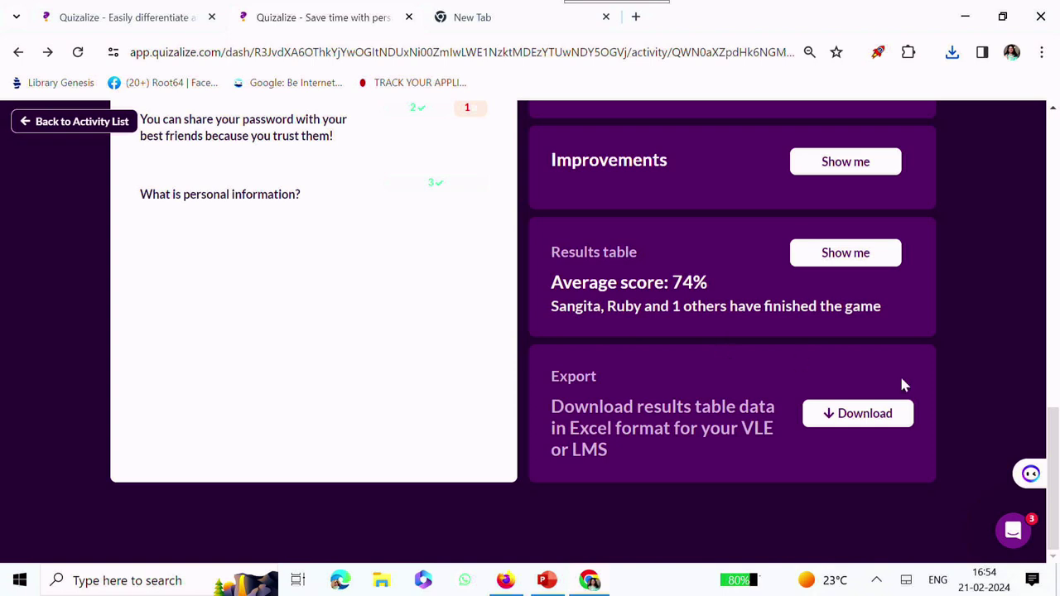
# - Leave the results dashboard and start a new smart quiz with AI help instead of restoring the Human Body quiz in progress
pyautogui.moveTo(1054, 465); pyautogui.dragTo(1055, 122)
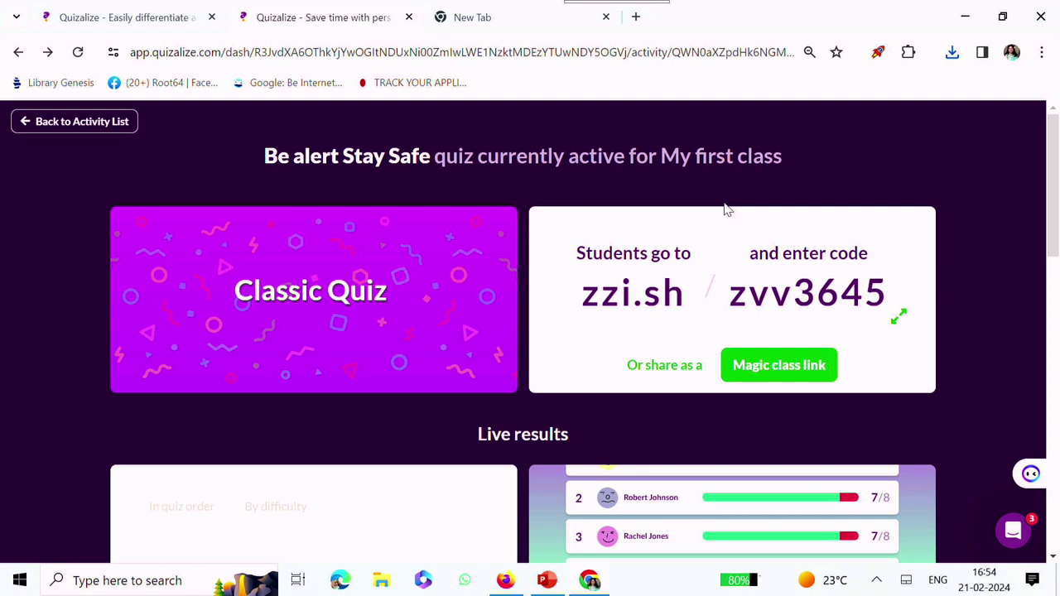
pyautogui.click(26, 125)
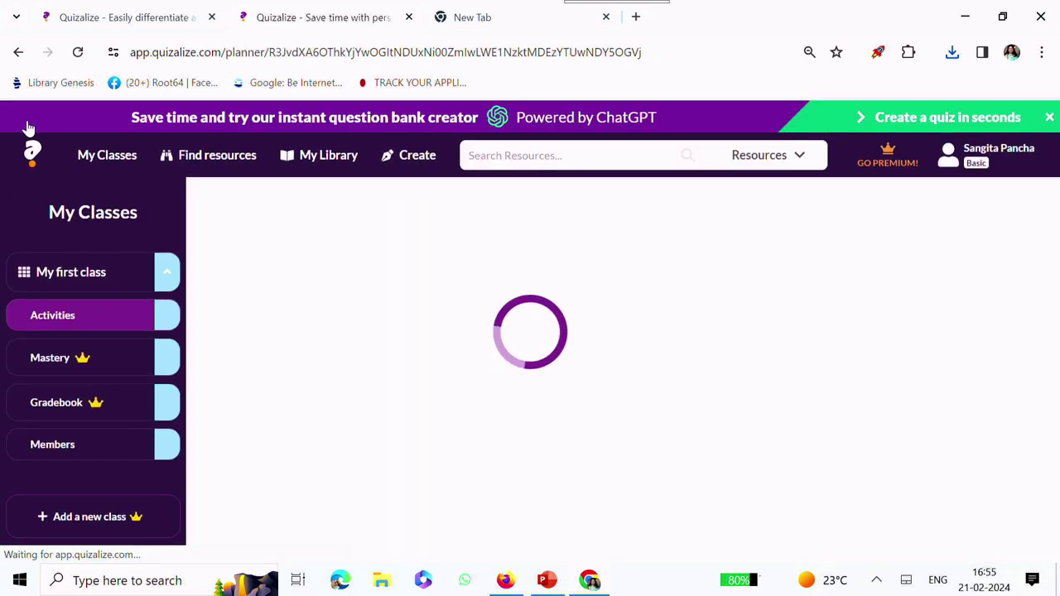
pyautogui.click(418, 162)
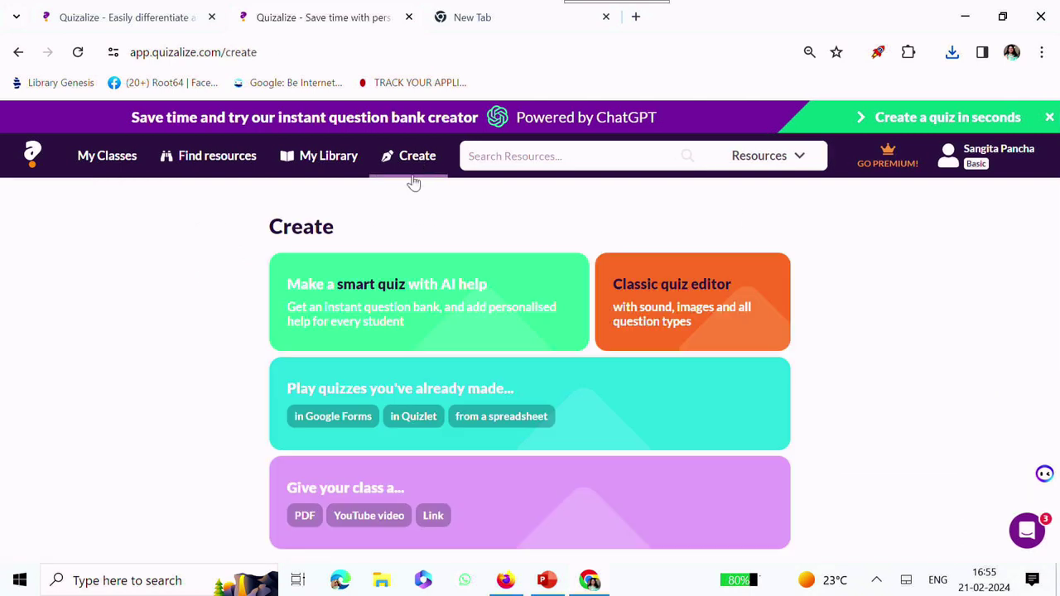
pyautogui.click(386, 295)
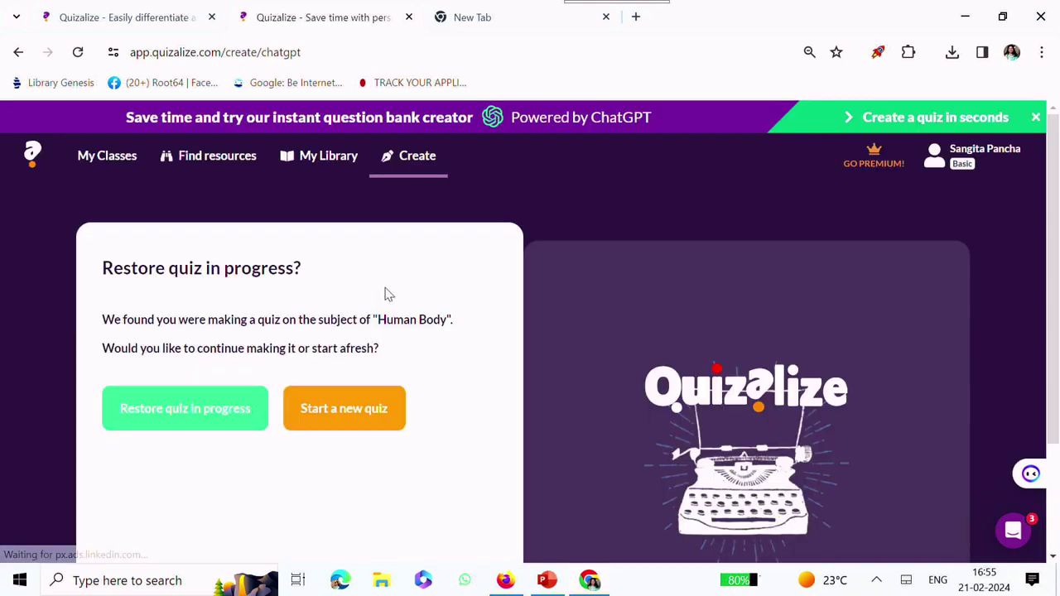
pyautogui.click(359, 425)
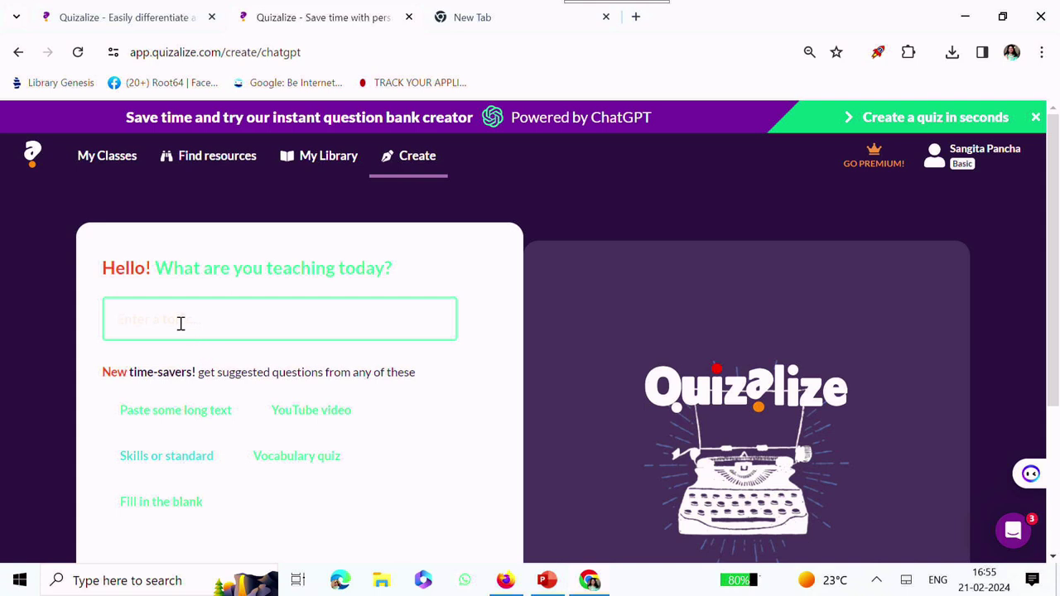
# - Set the quiz topic to "Respiratory system" and choose 6th grade to generate question suggestions
pyautogui.write('Re')
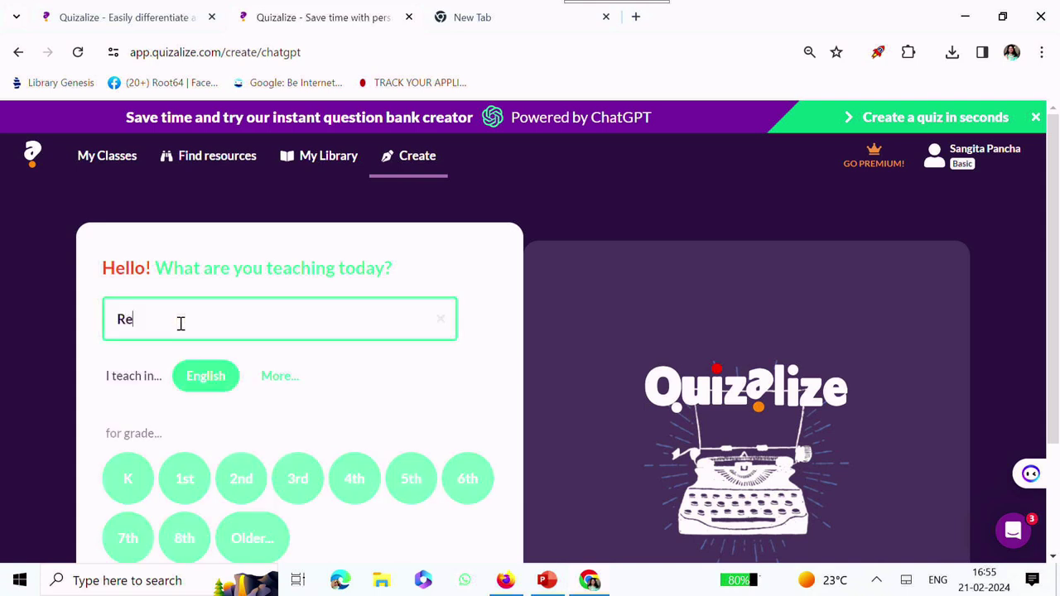
pyautogui.write('spir')
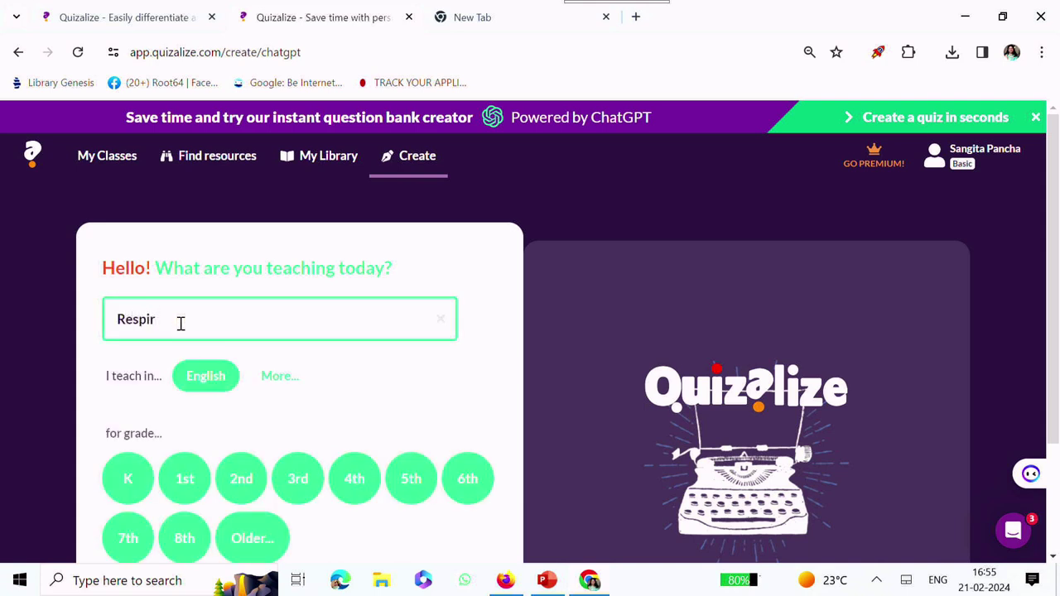
pyautogui.write('atory system')
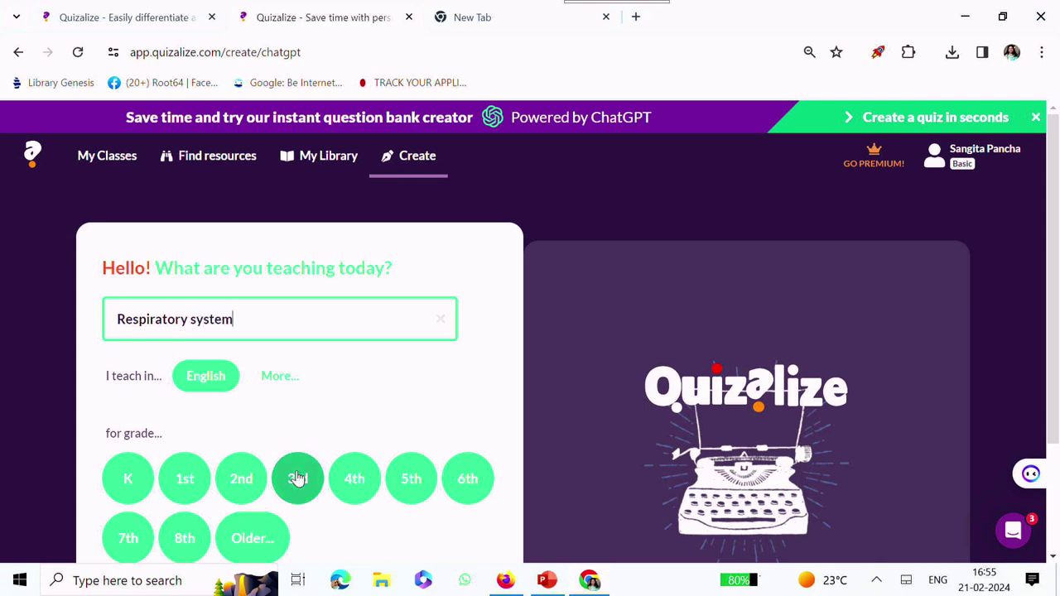
pyautogui.click(466, 480)
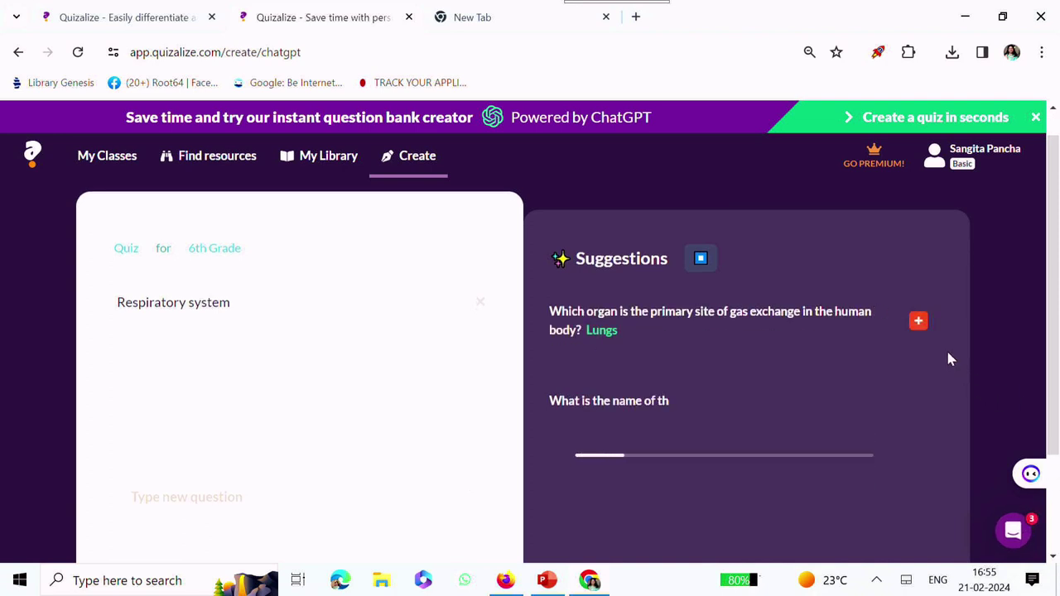
# - Add the suggested questions on the gas exchange organ, the throat-to-lungs tube, the breathing muscle and the oxygen intake process to the quiz
pyautogui.click(921, 325)
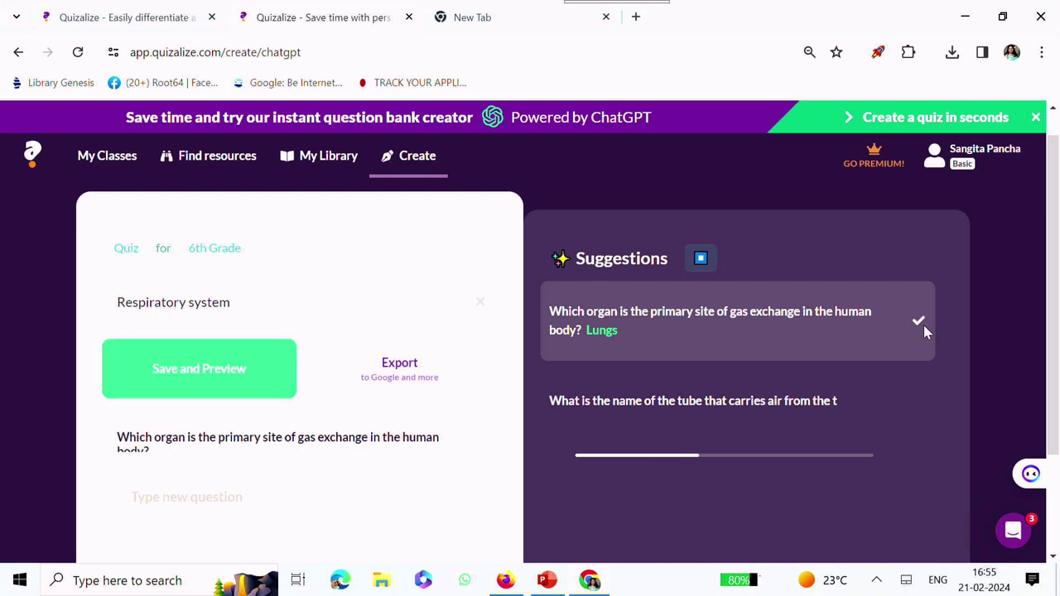
pyautogui.scroll(-1, 923, 324)
pyautogui.click(919, 324)
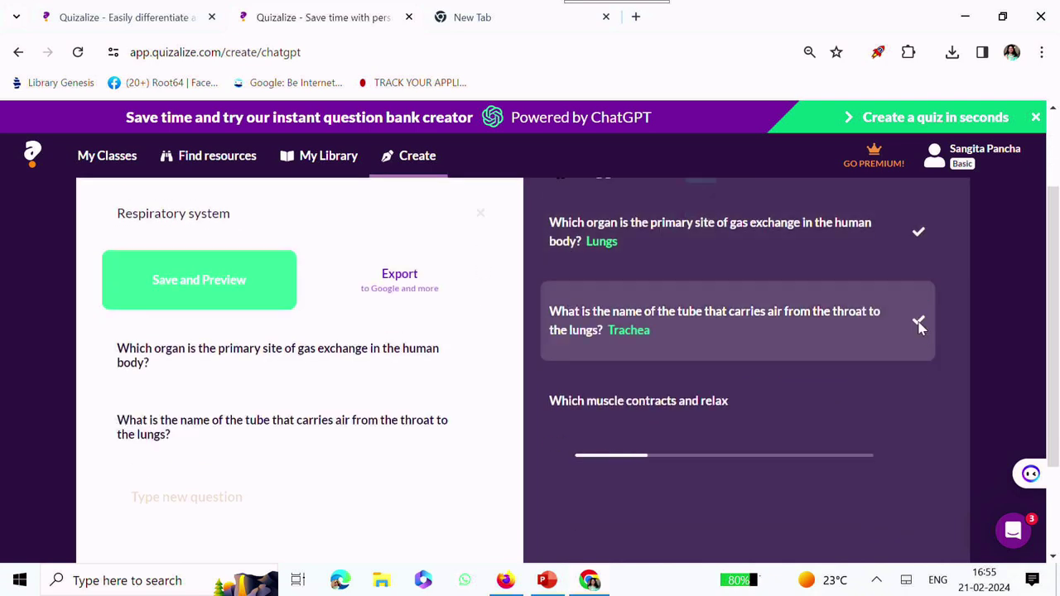
pyautogui.scroll(-1, 915, 401)
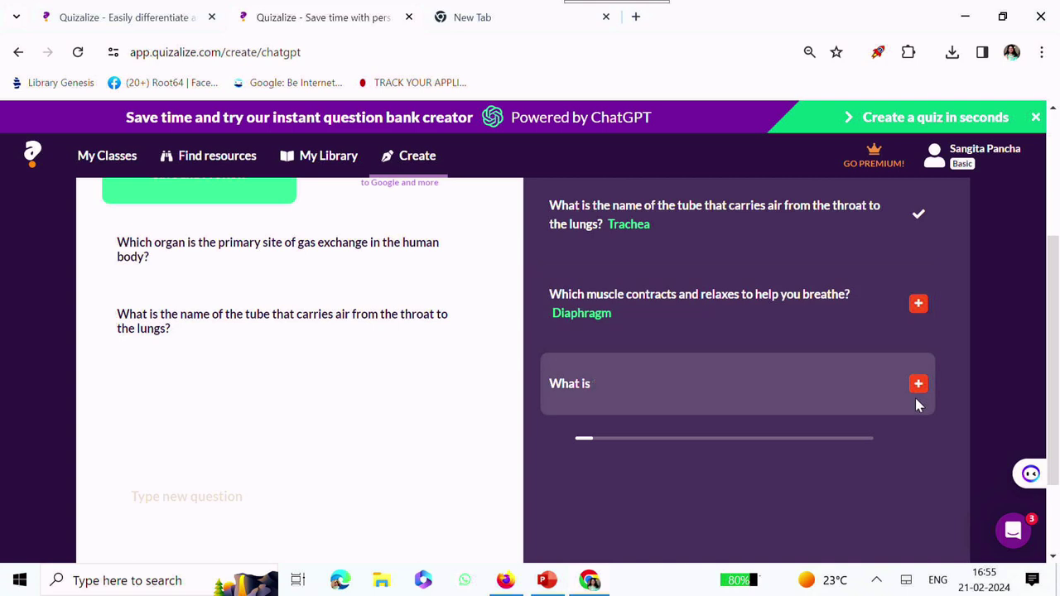
pyautogui.click(918, 306)
pyautogui.scroll(-1, 918, 379)
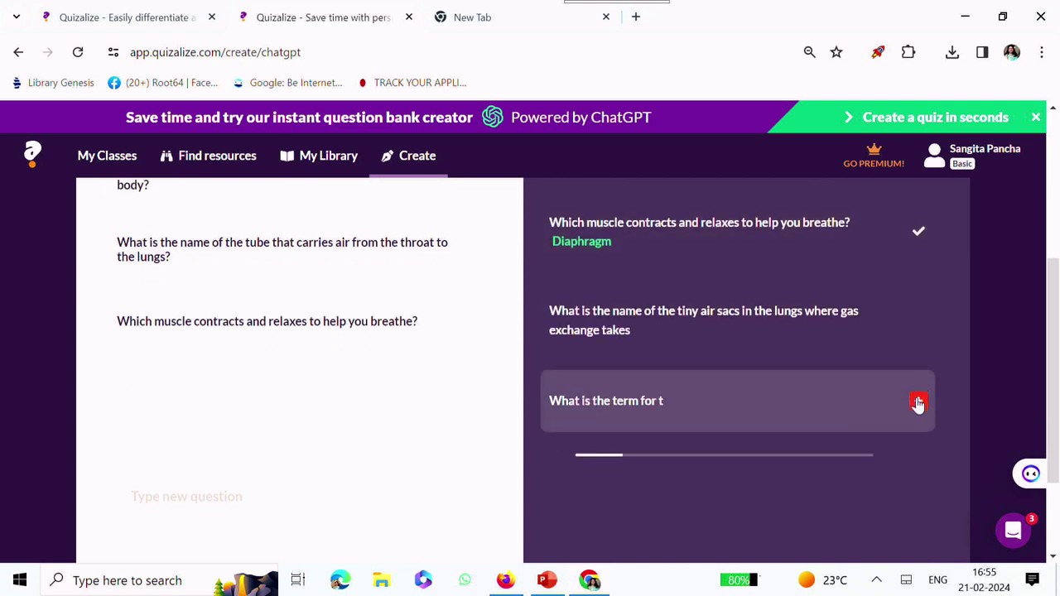
pyautogui.click(917, 402)
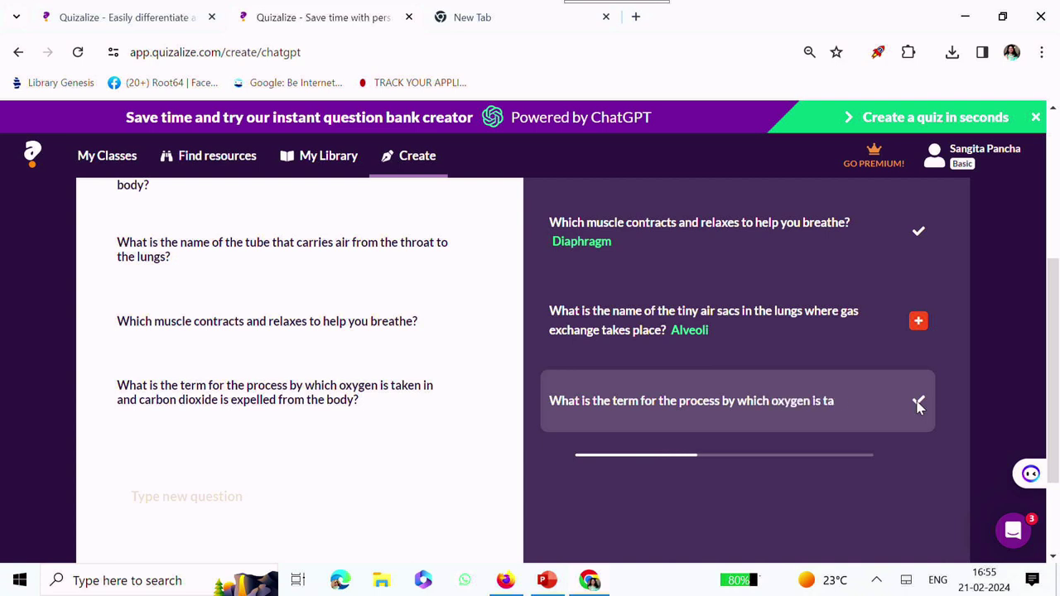
pyautogui.scroll(-1, 919, 414)
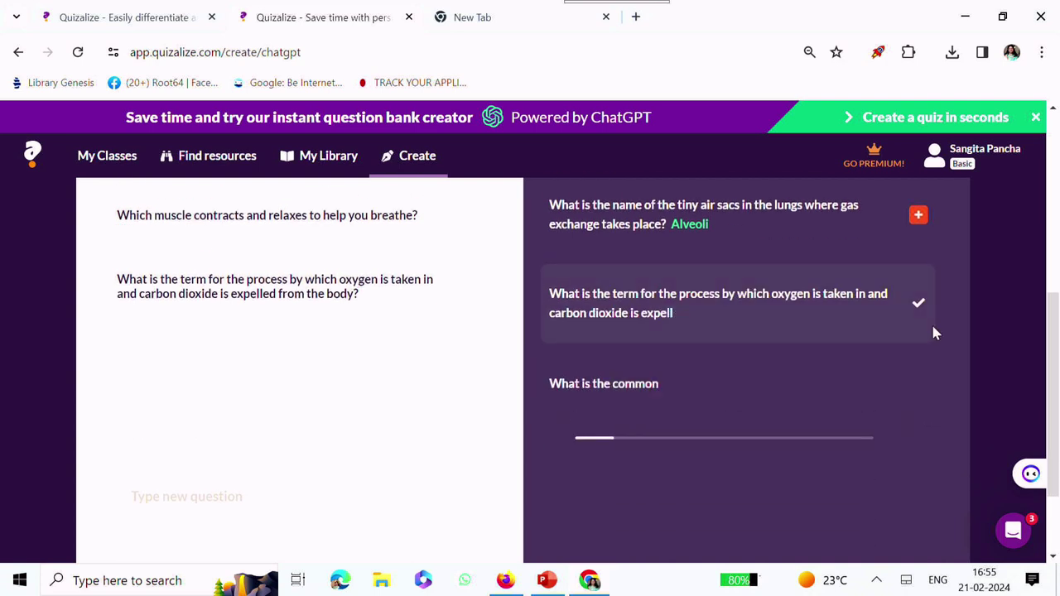